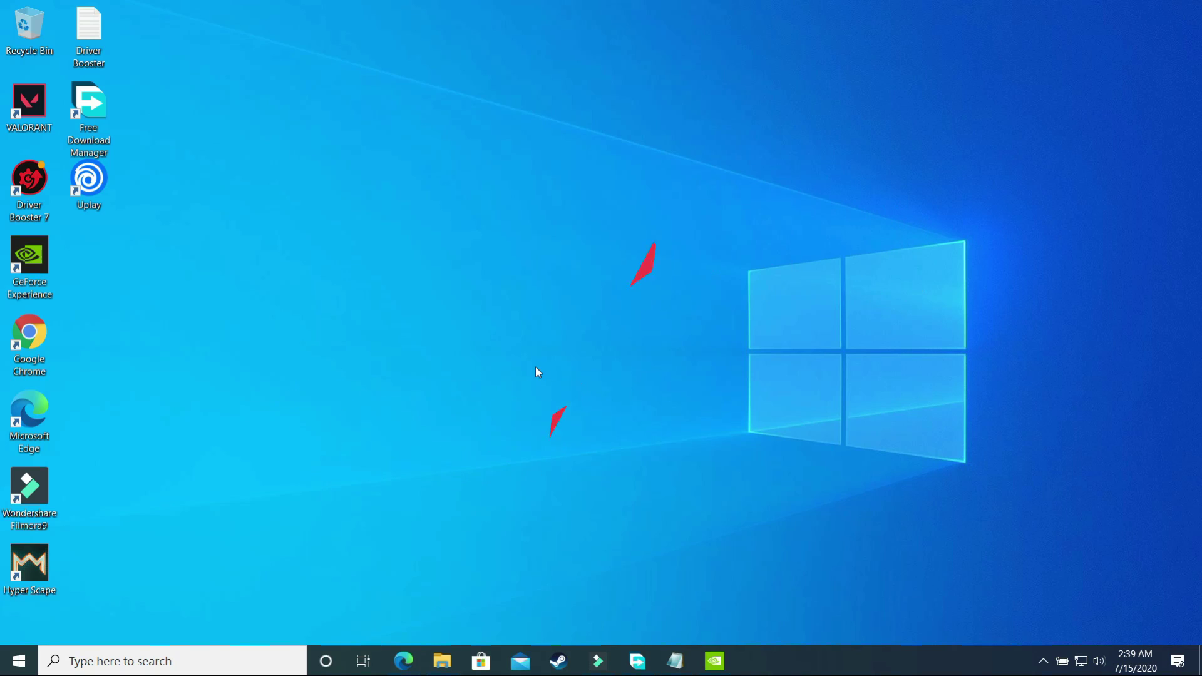
- Switch to Microsoft Edge, review the clean boot video page, and highlight the forum post's fix about verifying files and starting Steam as admin
click(410, 653)
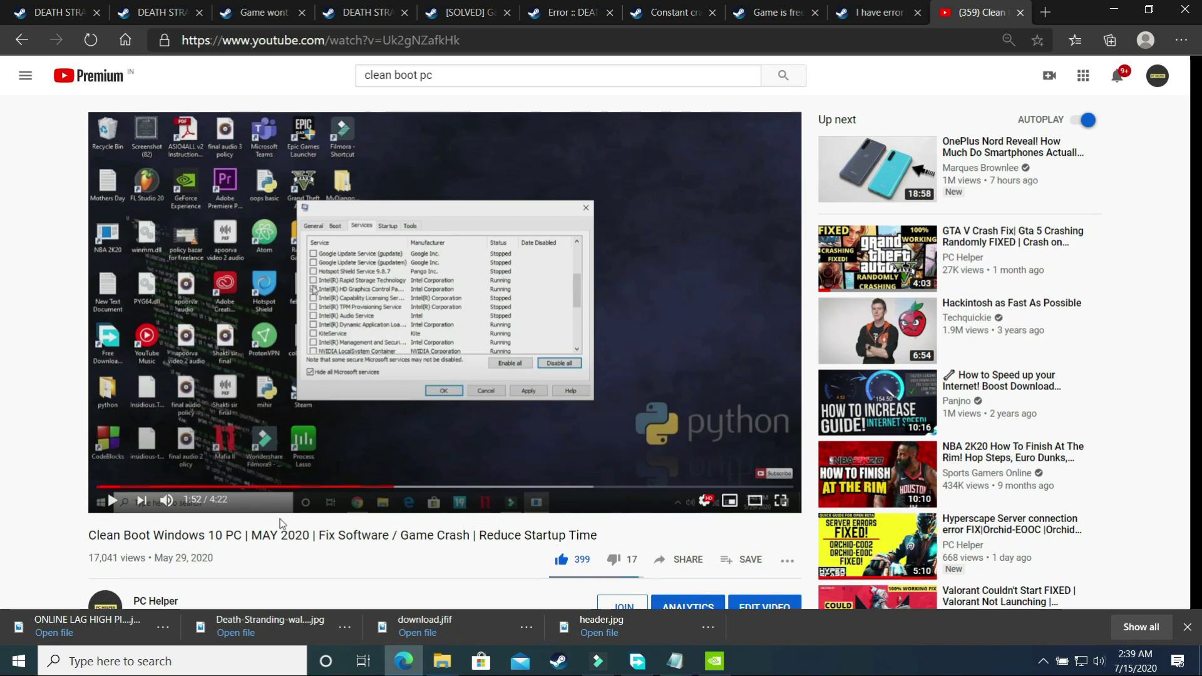
scroll(347, 520, down, 4)
scroll(376, 544, up, 4)
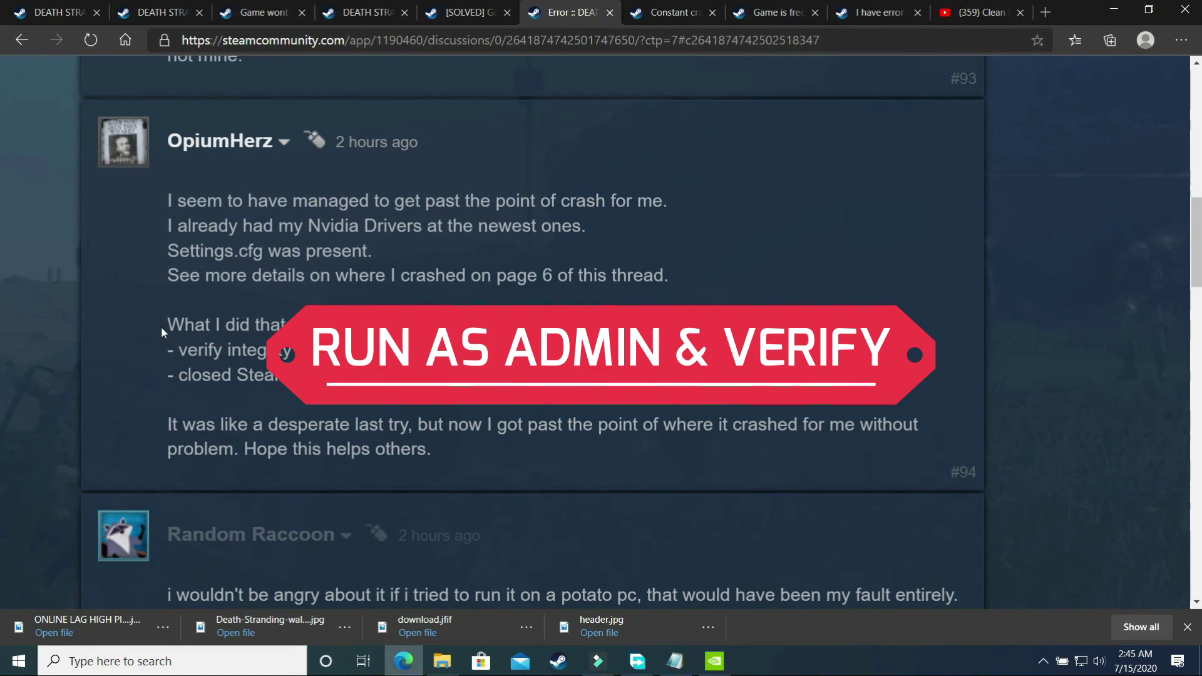
drag(167, 324, 500, 370)
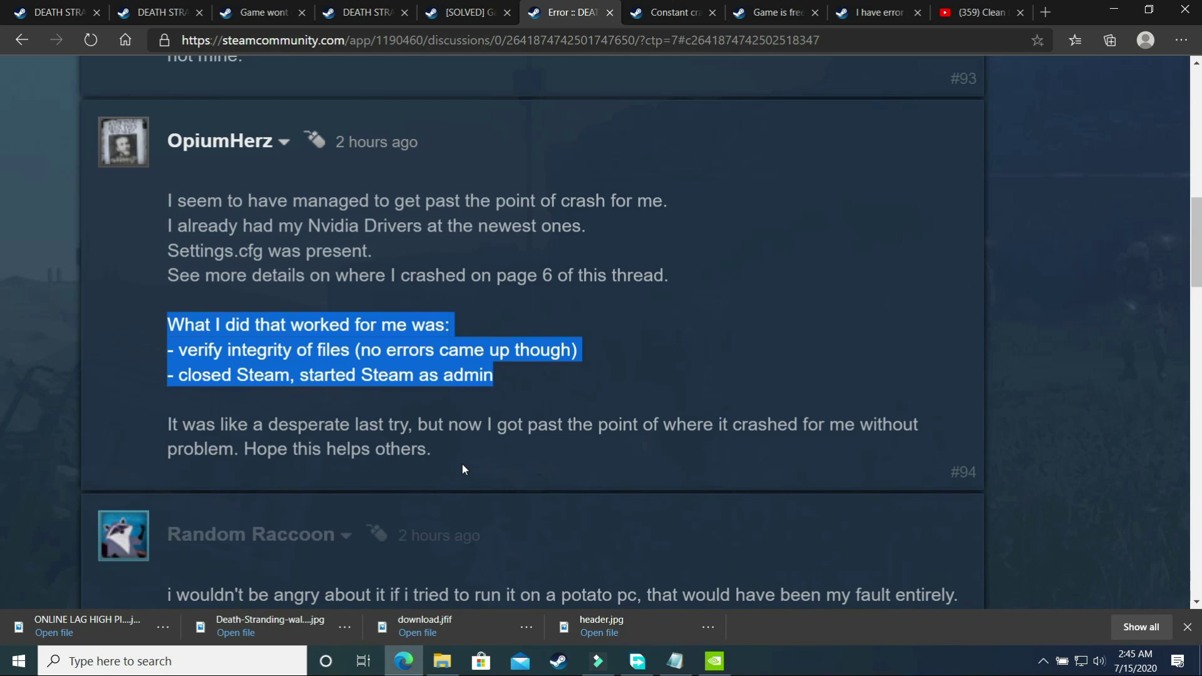
- Show the desktop, search Windows for "steam" and open the Steam app's file location
key(super+d)
click(206, 661)
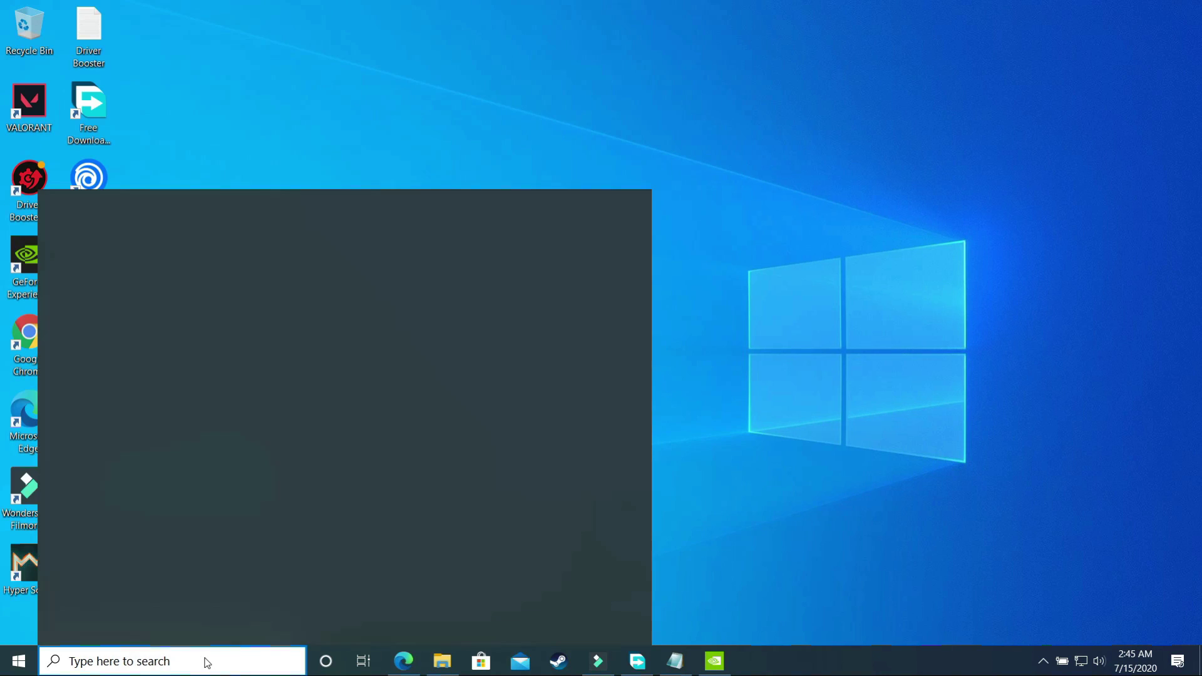
text(steam)
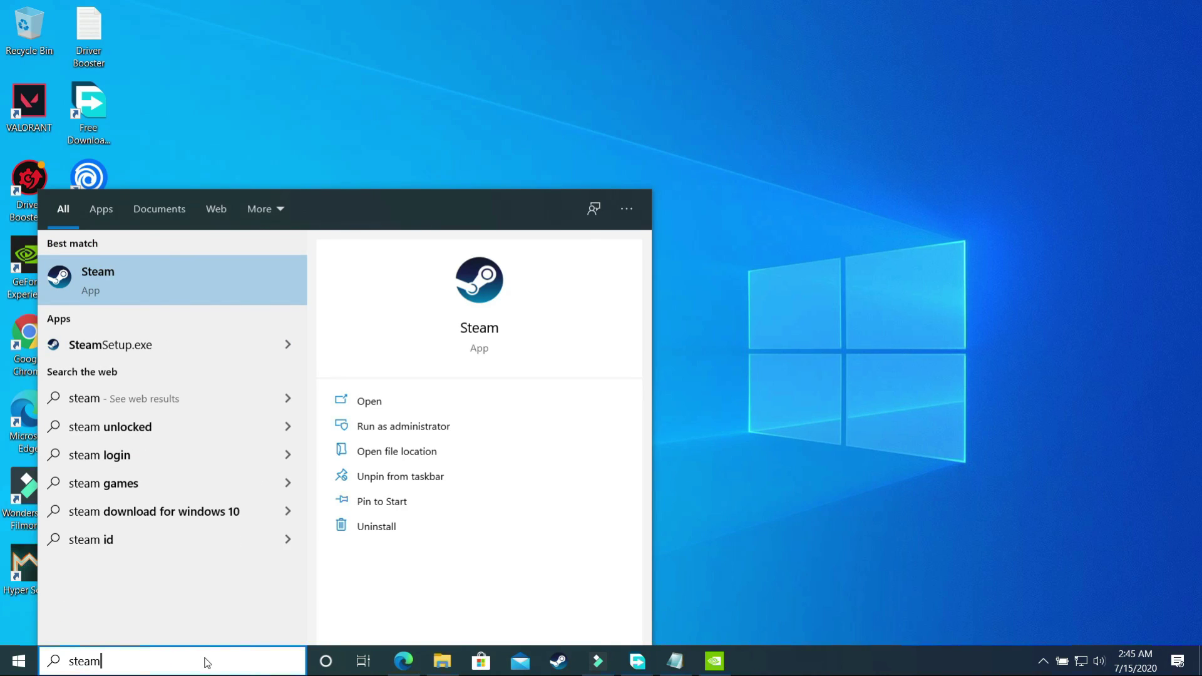
right_click(139, 289)
click(217, 334)
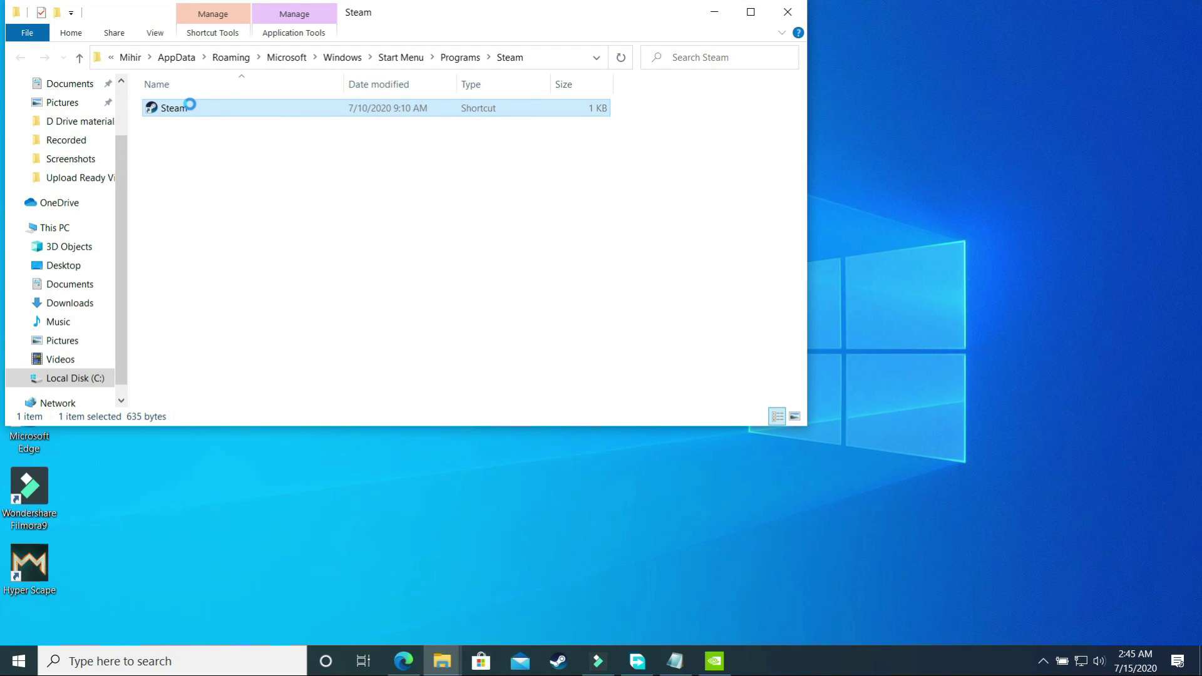
- Set the Steam shortcut's compatibility properties to run this program as an administrator, and apply the setting
right_click(190, 107)
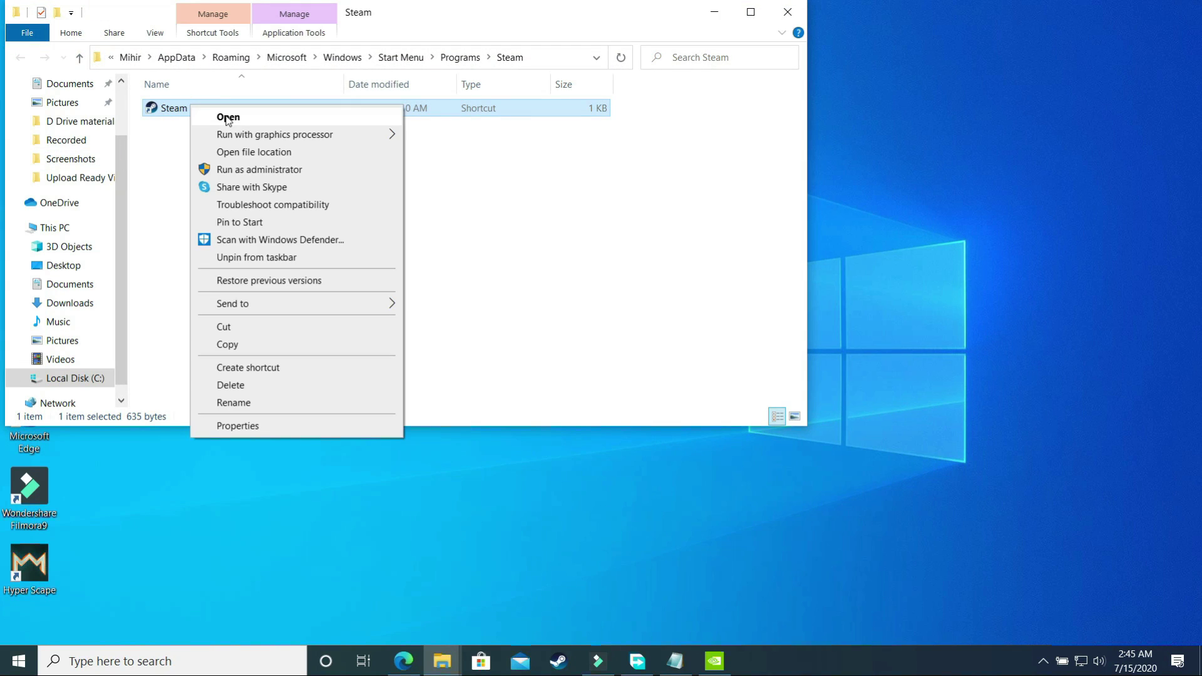
click(241, 423)
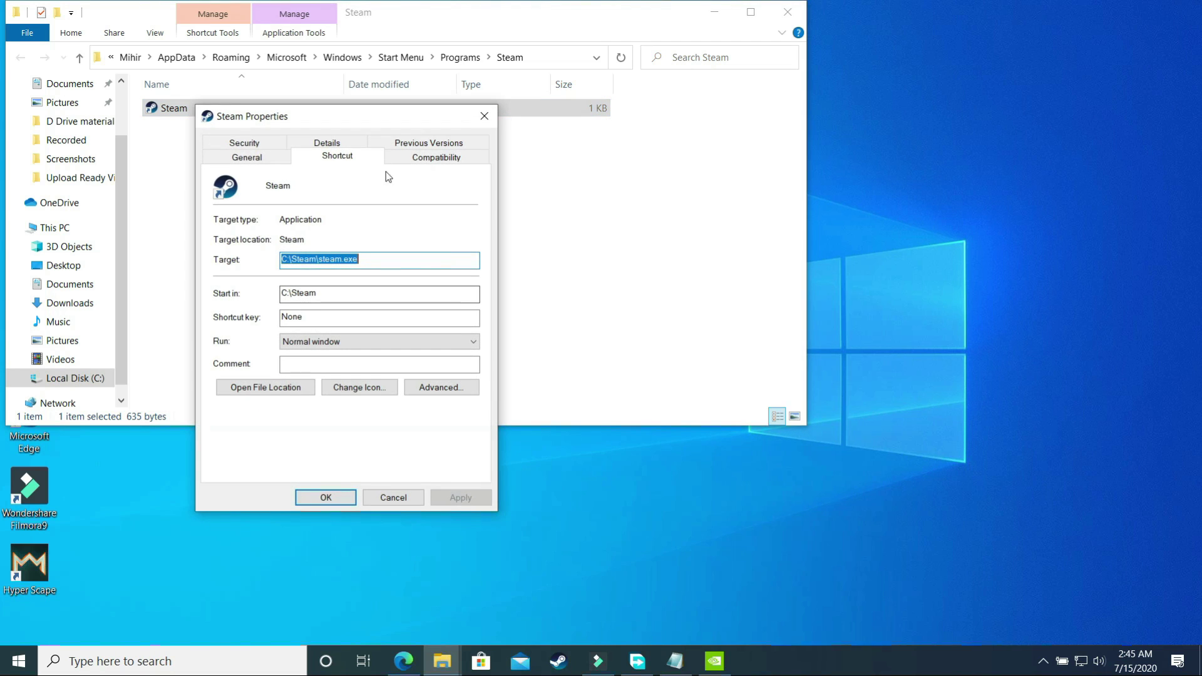
click(408, 156)
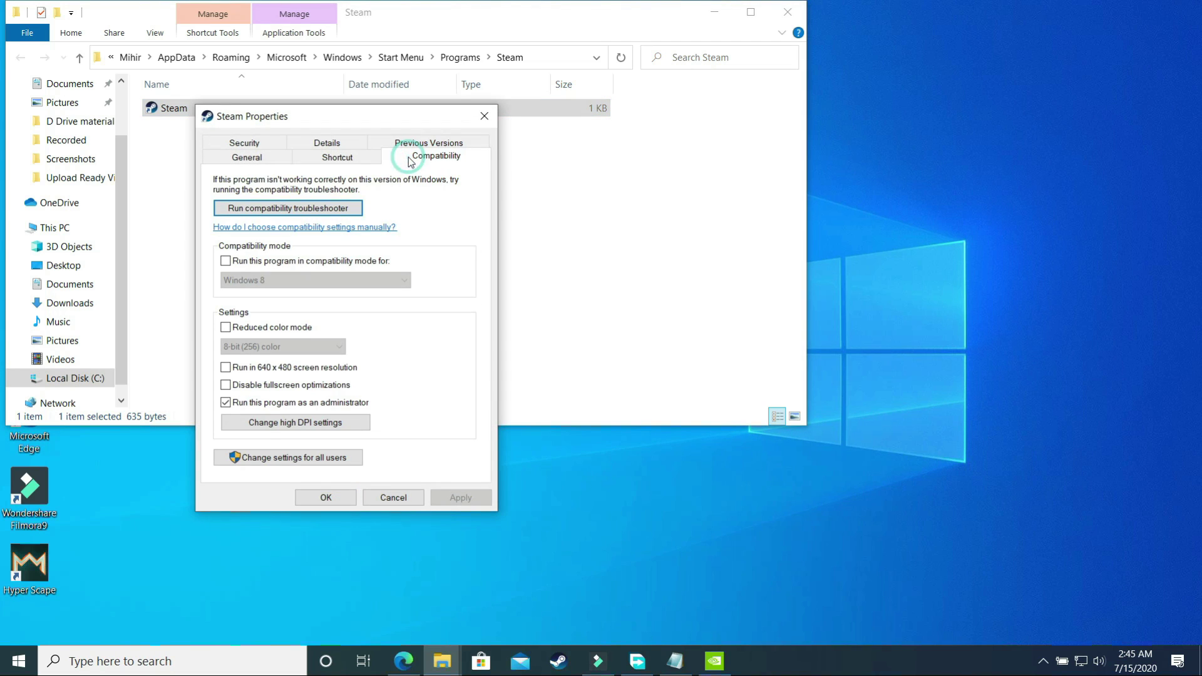
click(246, 402)
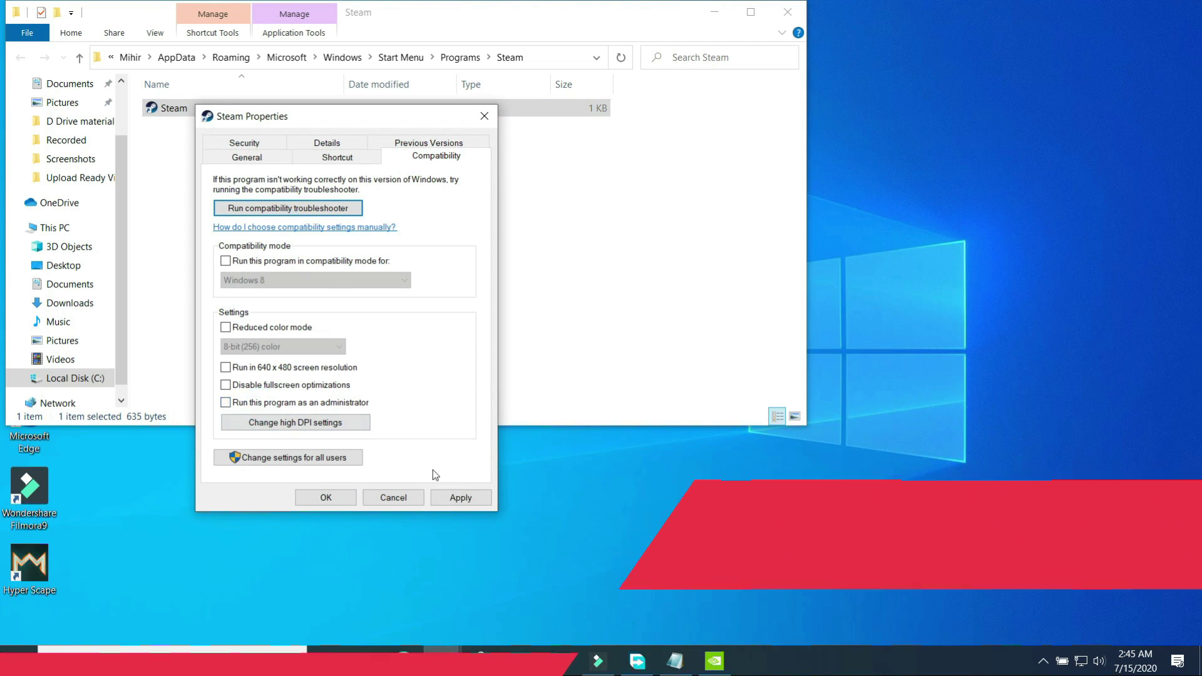
click(294, 406)
click(464, 501)
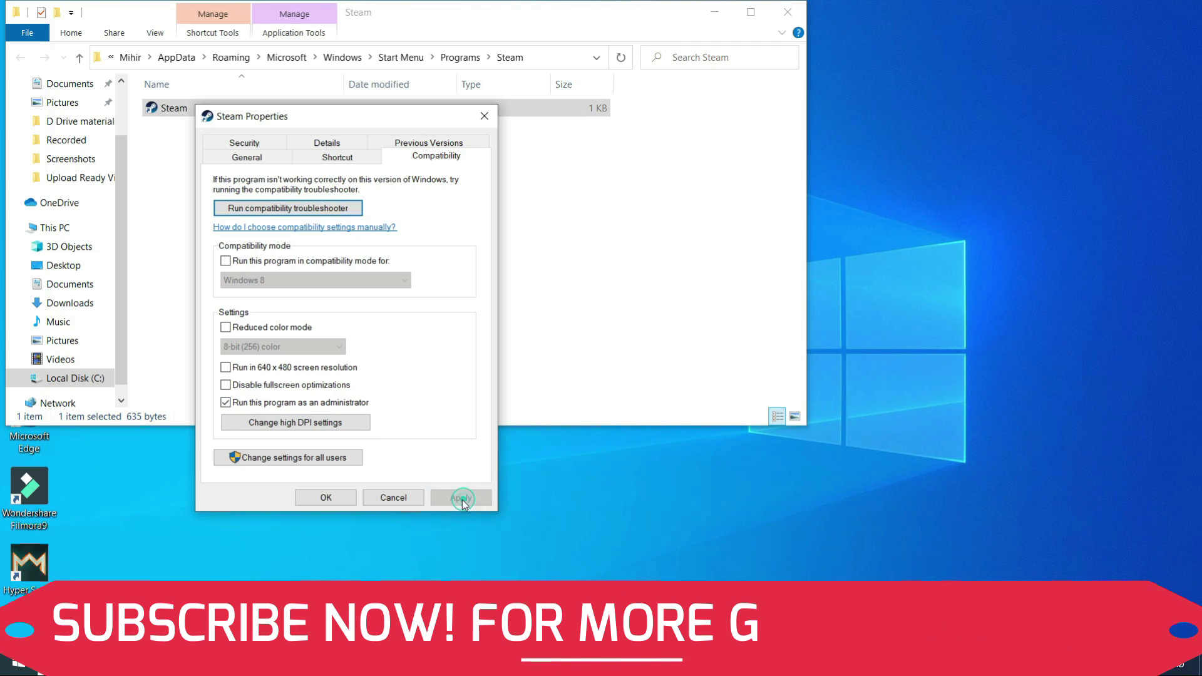
click(326, 497)
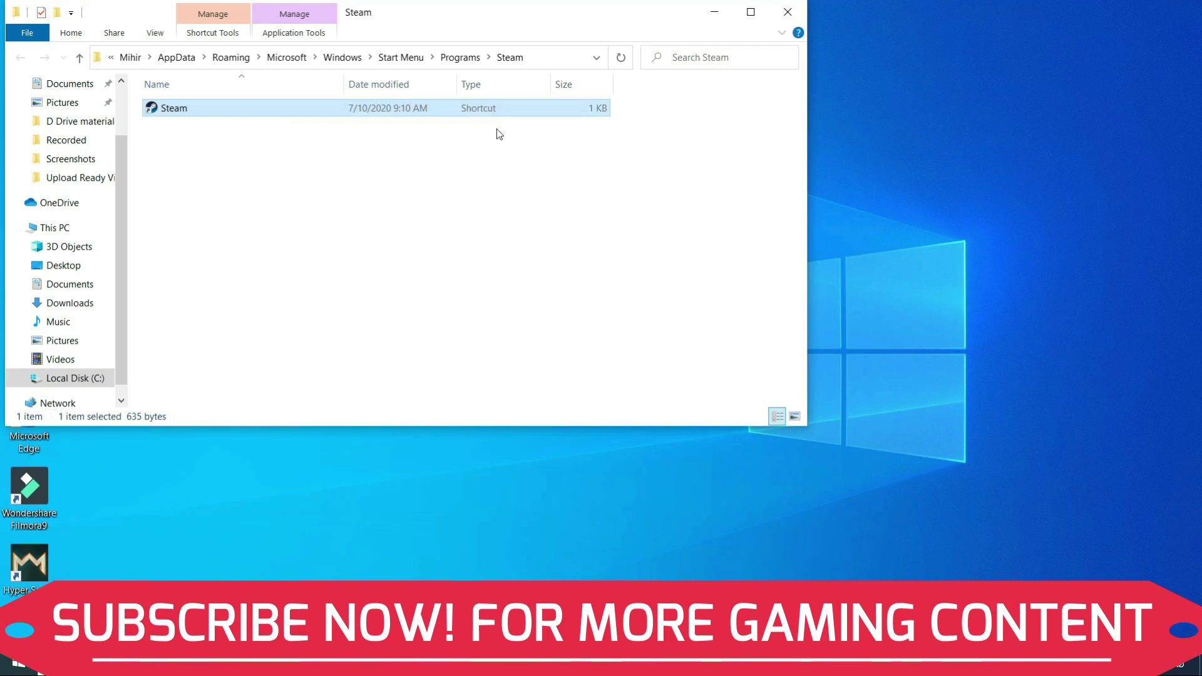
- Launch Steam from its shortcut and verify the integrity of NBA 2K20's game files
double_click(421, 106)
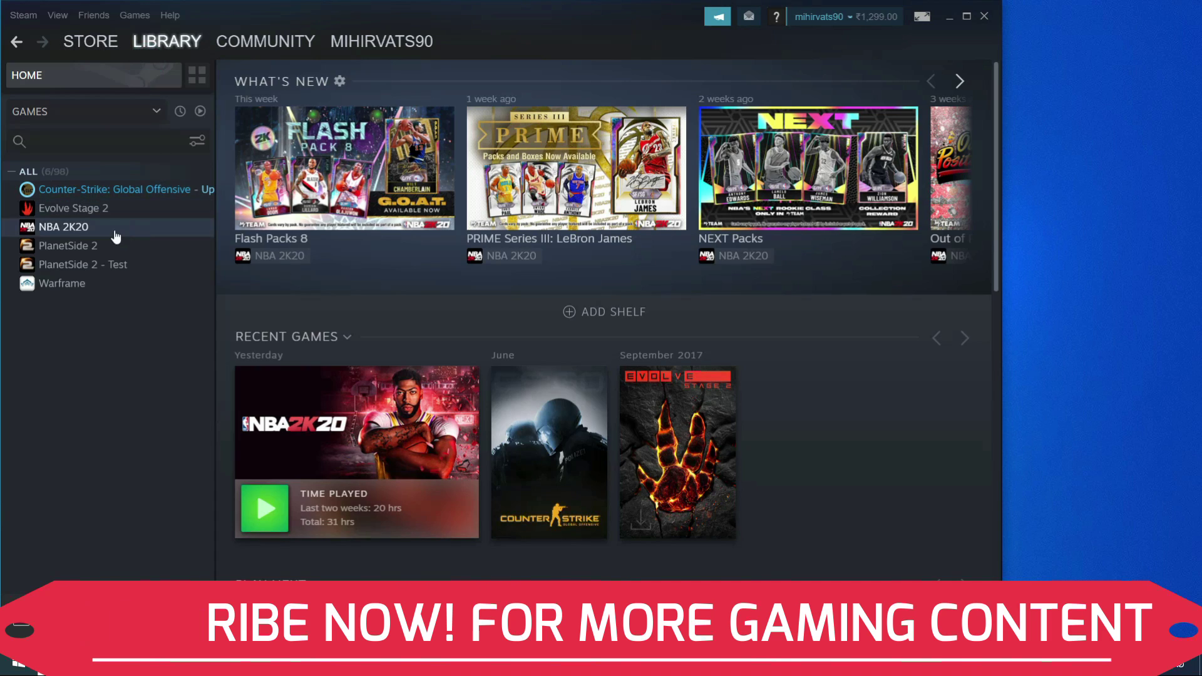
right_click(79, 234)
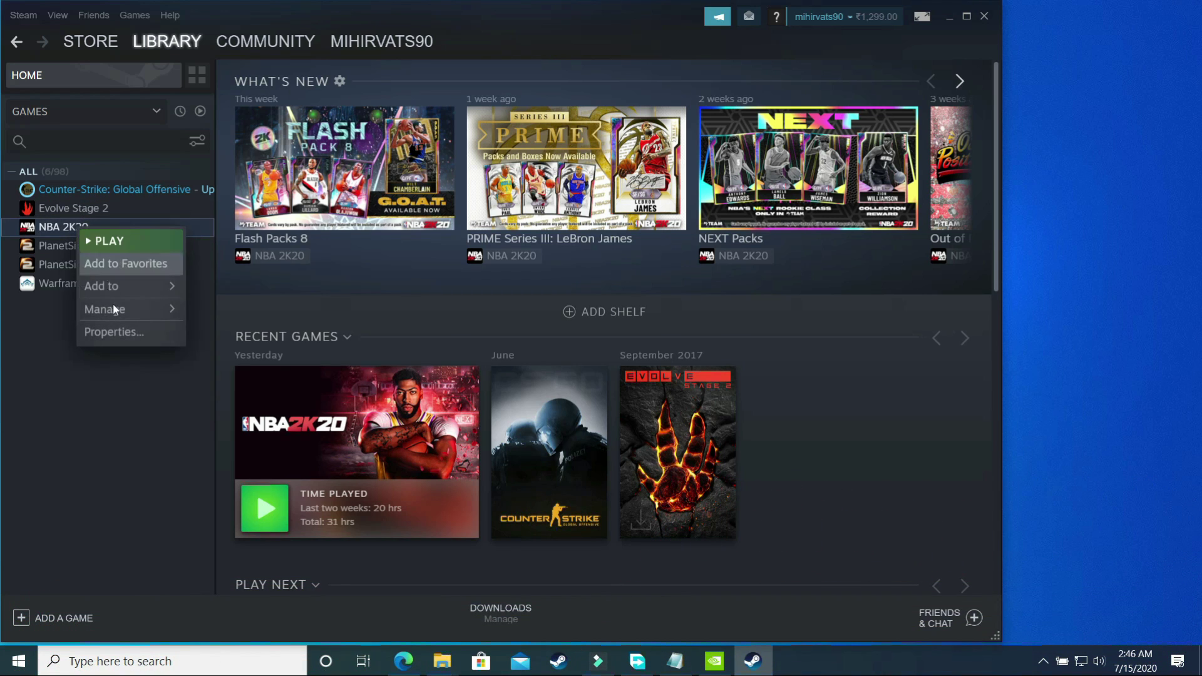
click(134, 329)
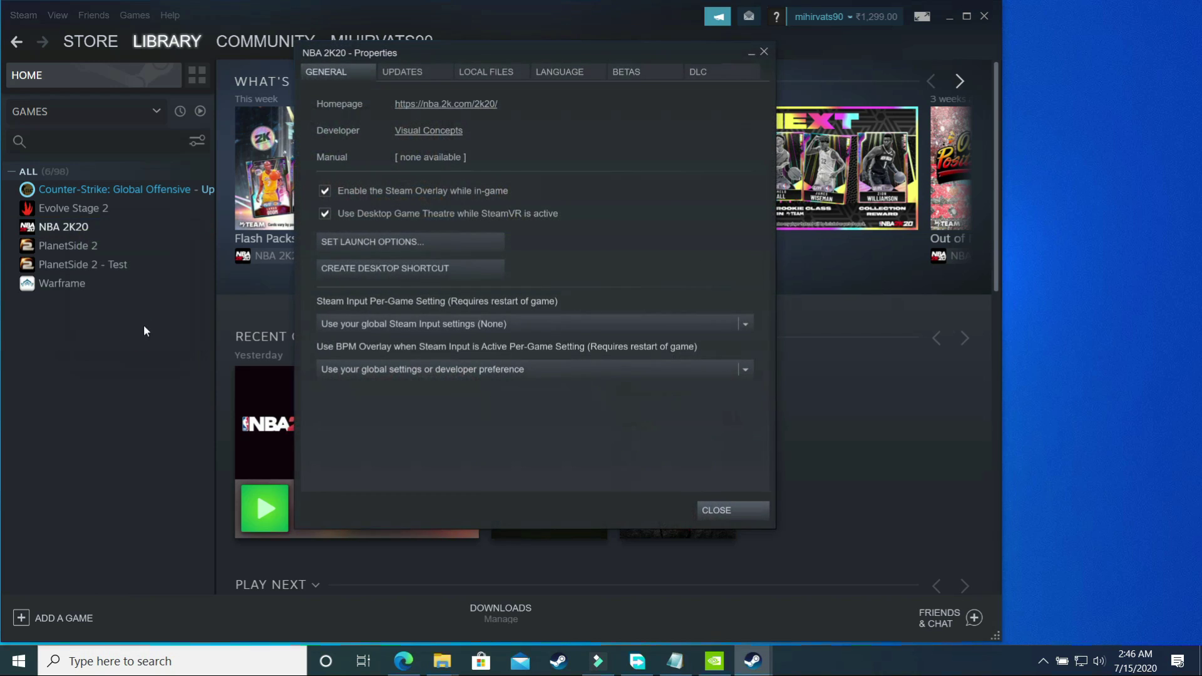
click(487, 80)
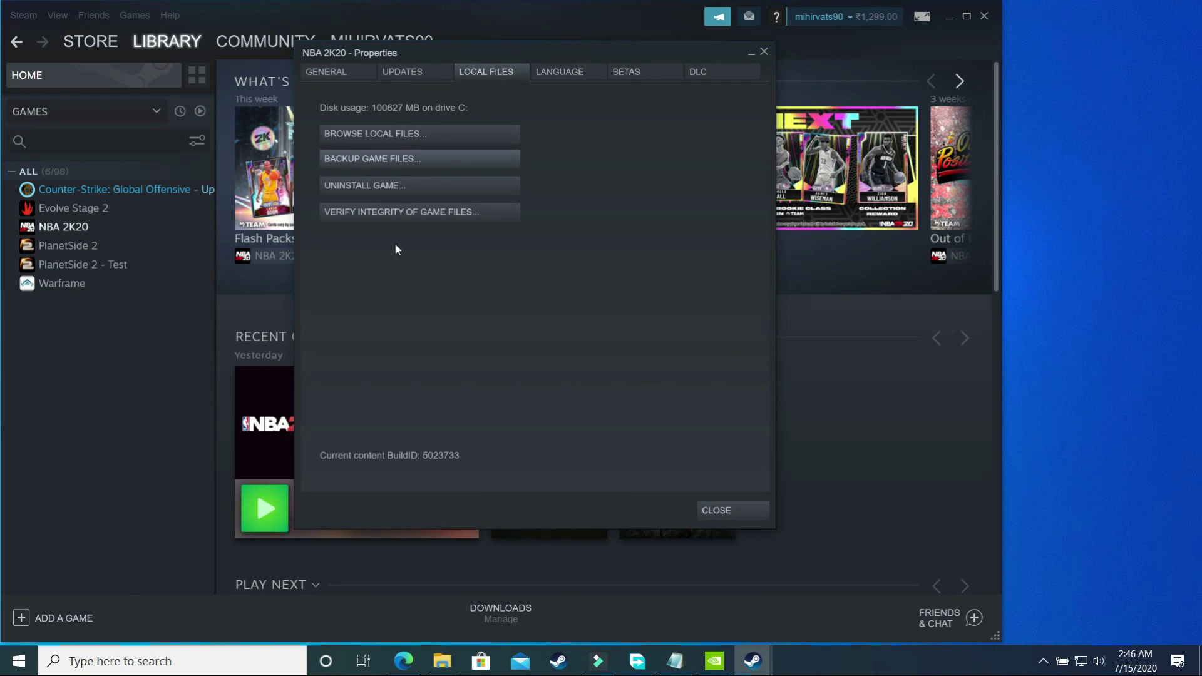
click(423, 214)
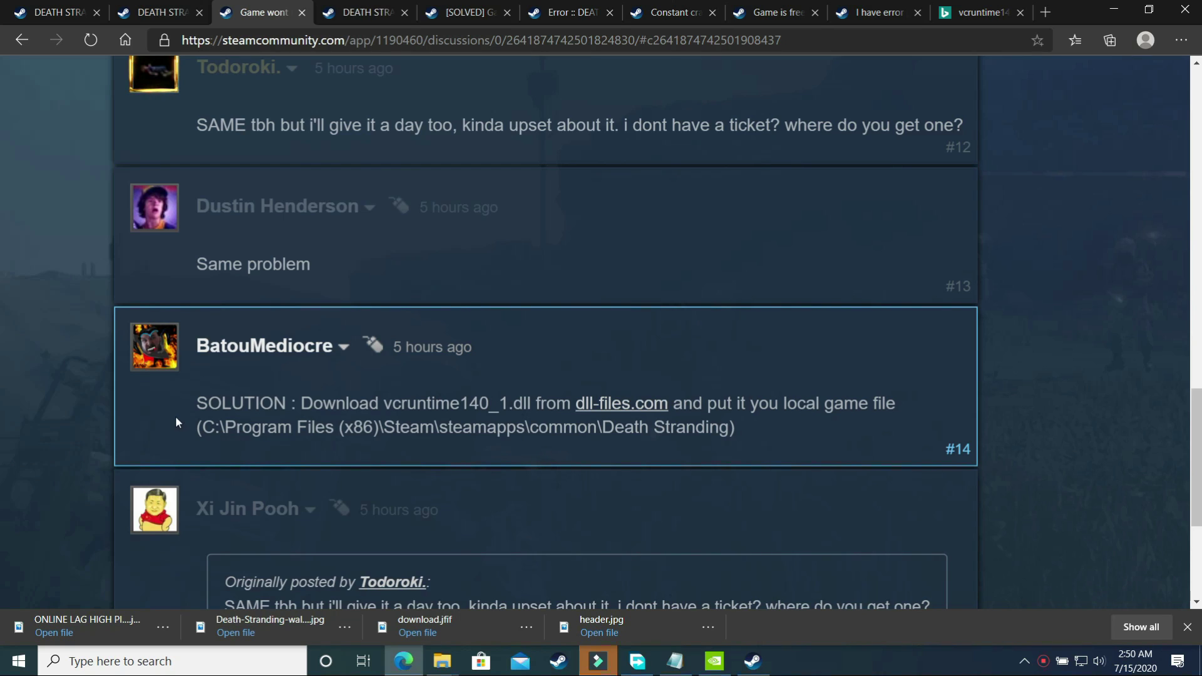
- Read the forum's vcruntime140_1.dll solution in Edge, highlighting the folder path C:\Program Files (x86)\Steam\steamapps\common\Death Stranding
drag(199, 426, 760, 436)
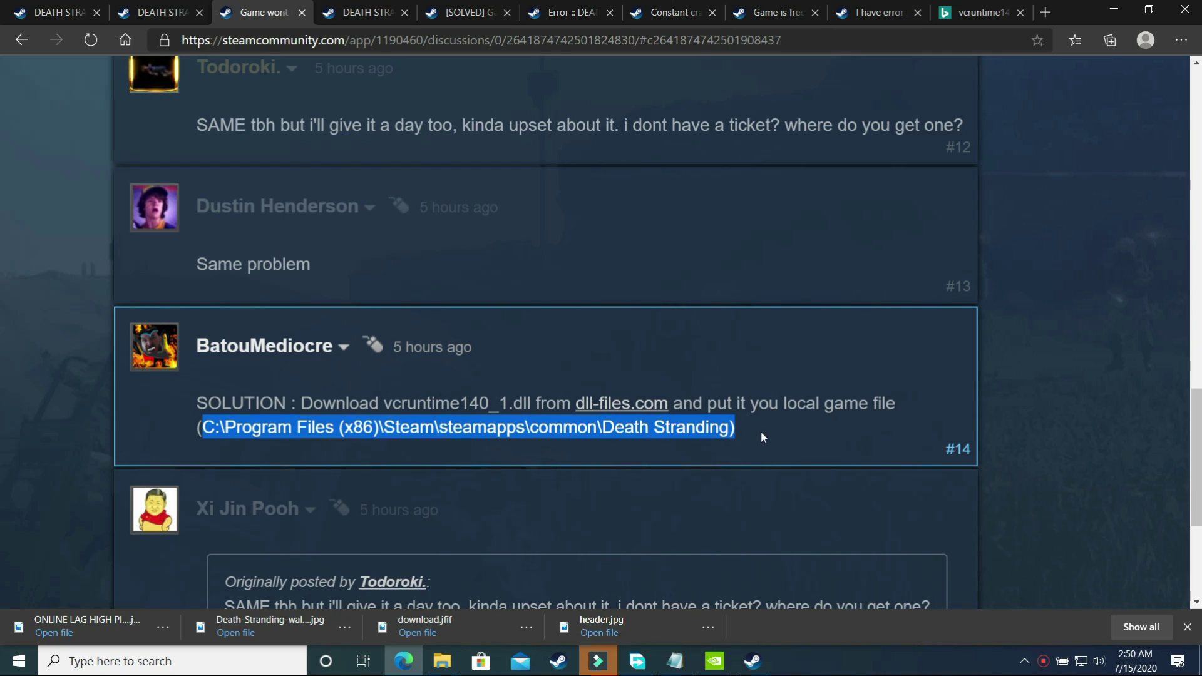
click(700, 429)
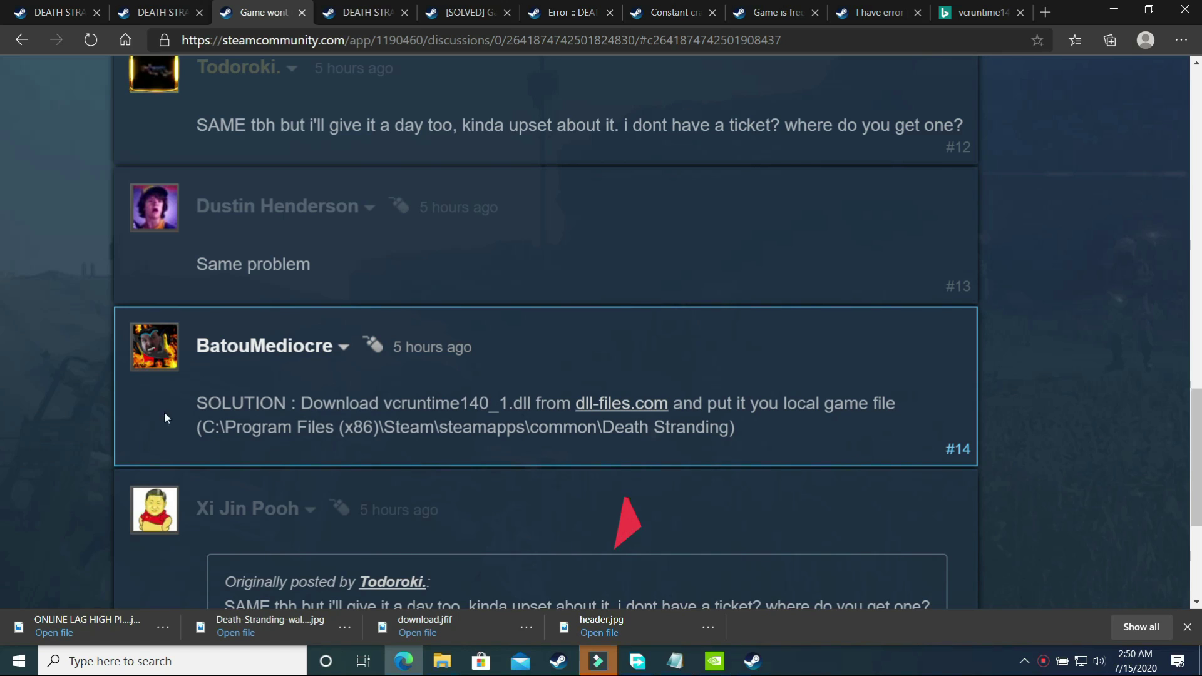
- Look up vcruntime140_1.dll on Bing and open the DLL-files.com free download result
click(975, 7)
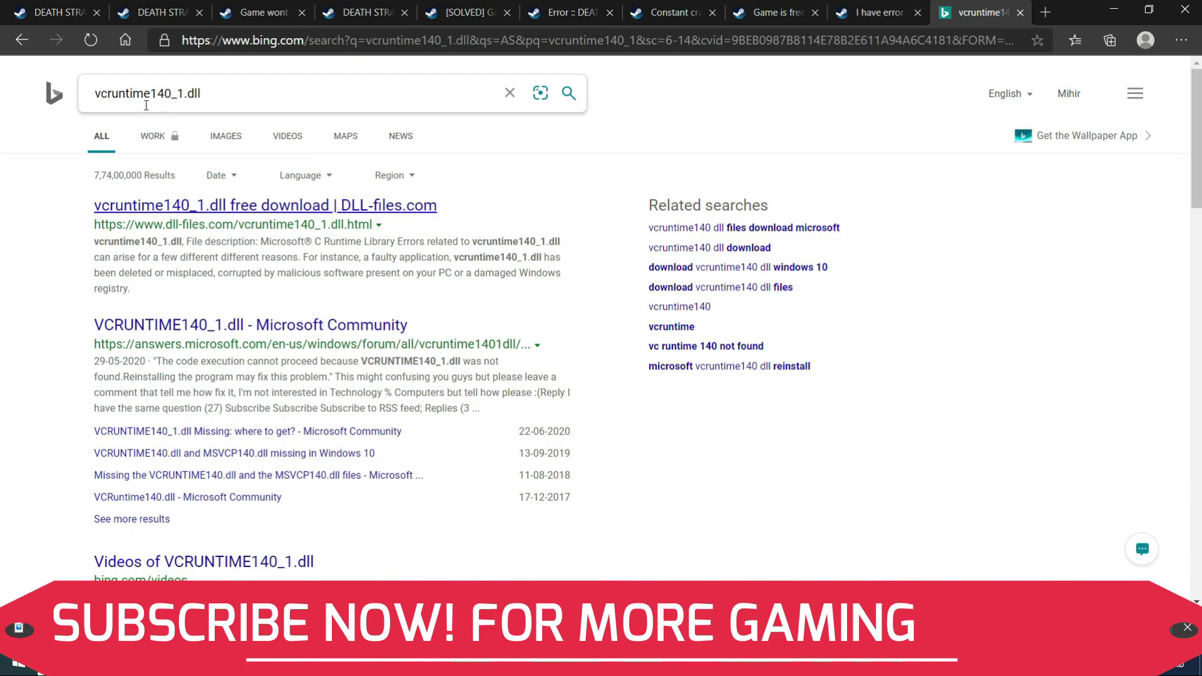
click(187, 94)
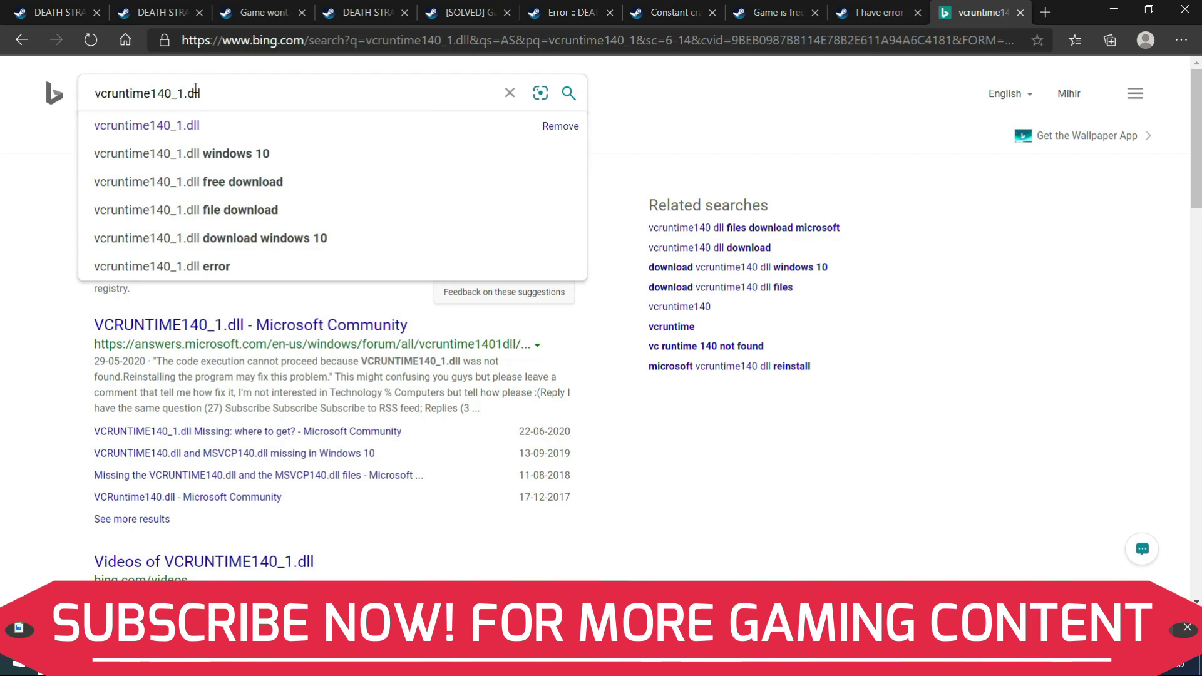
click(151, 125)
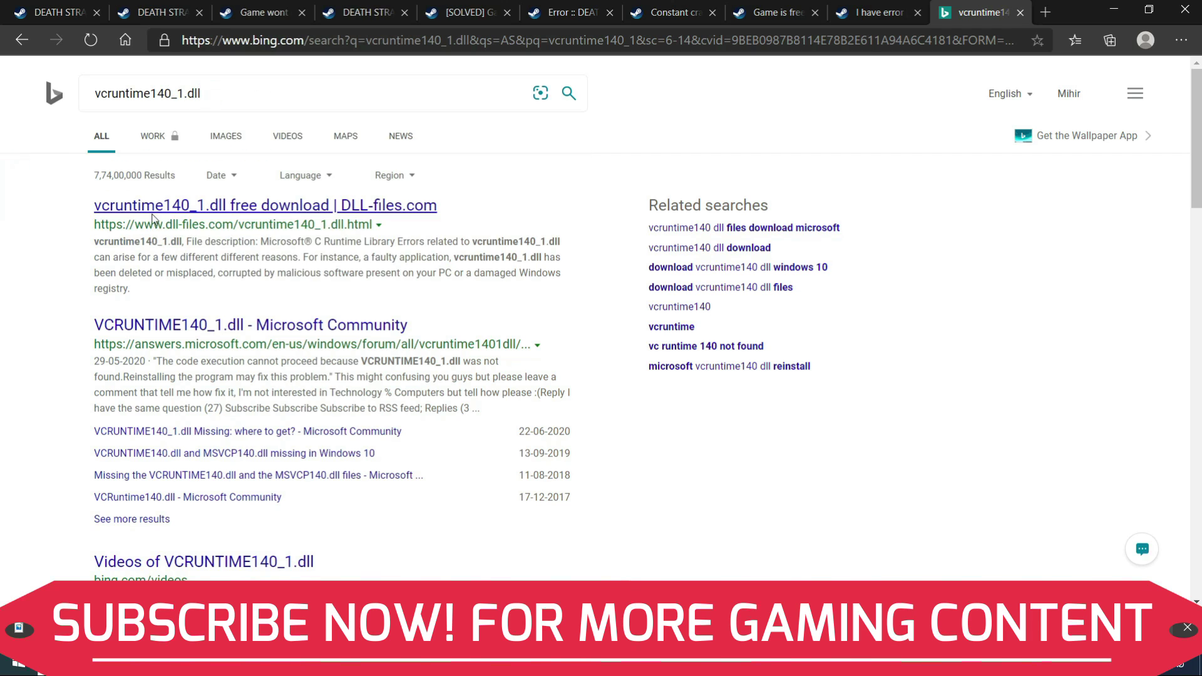
click(201, 213)
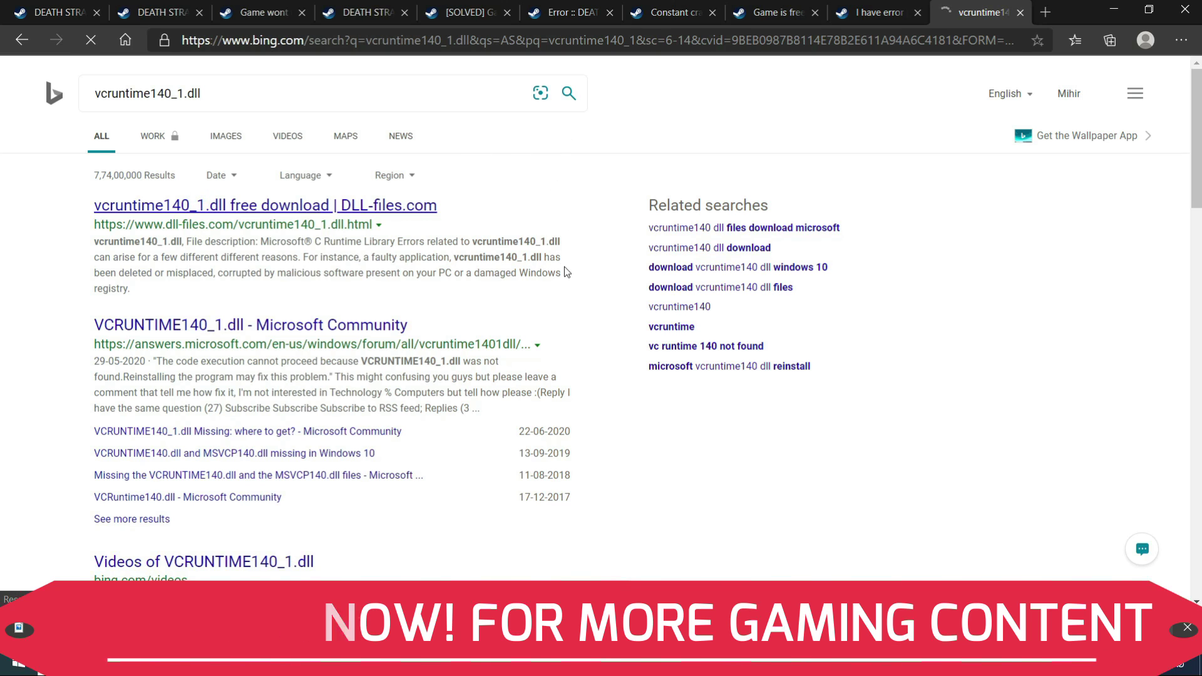
- Download the 64-bit version 14.26.28804.1 of vcruntime140_1.dll from DLL-files.com
scroll(438, 300, down, 12)
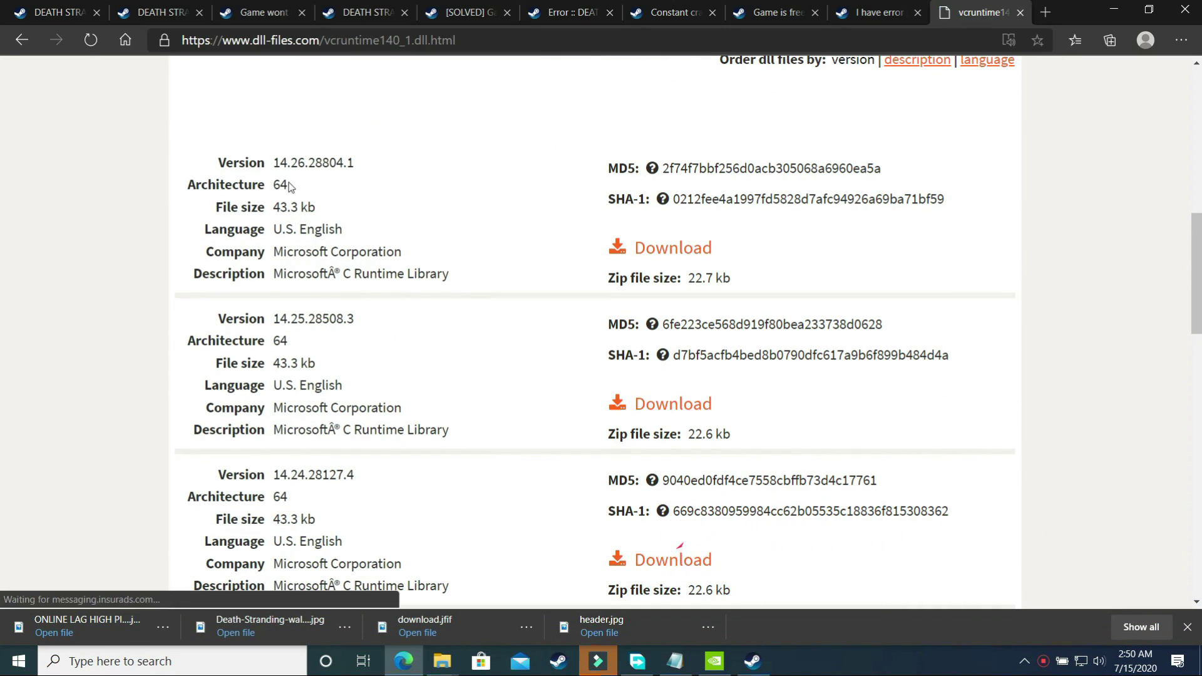
click(679, 258)
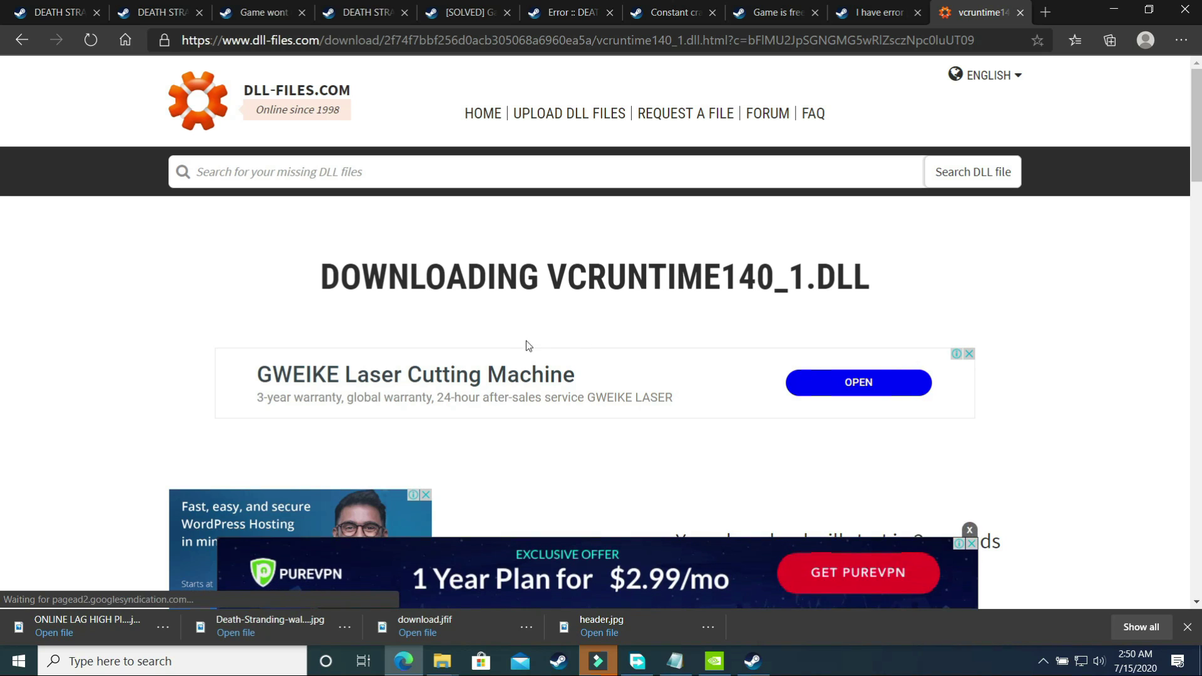
scroll(202, 492, down, 7)
scroll(188, 504, up, 5)
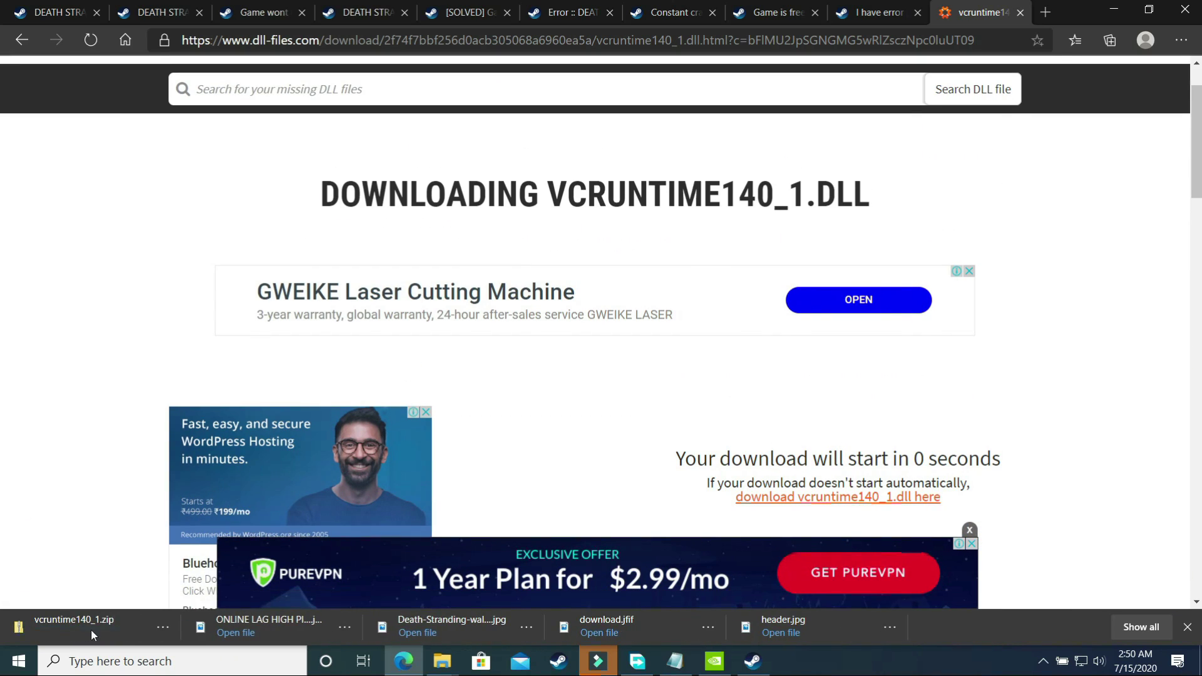
- Open the downloaded vcruntime140_1.zip and copy the vcruntime140_1.dll file inside it
click(85, 629)
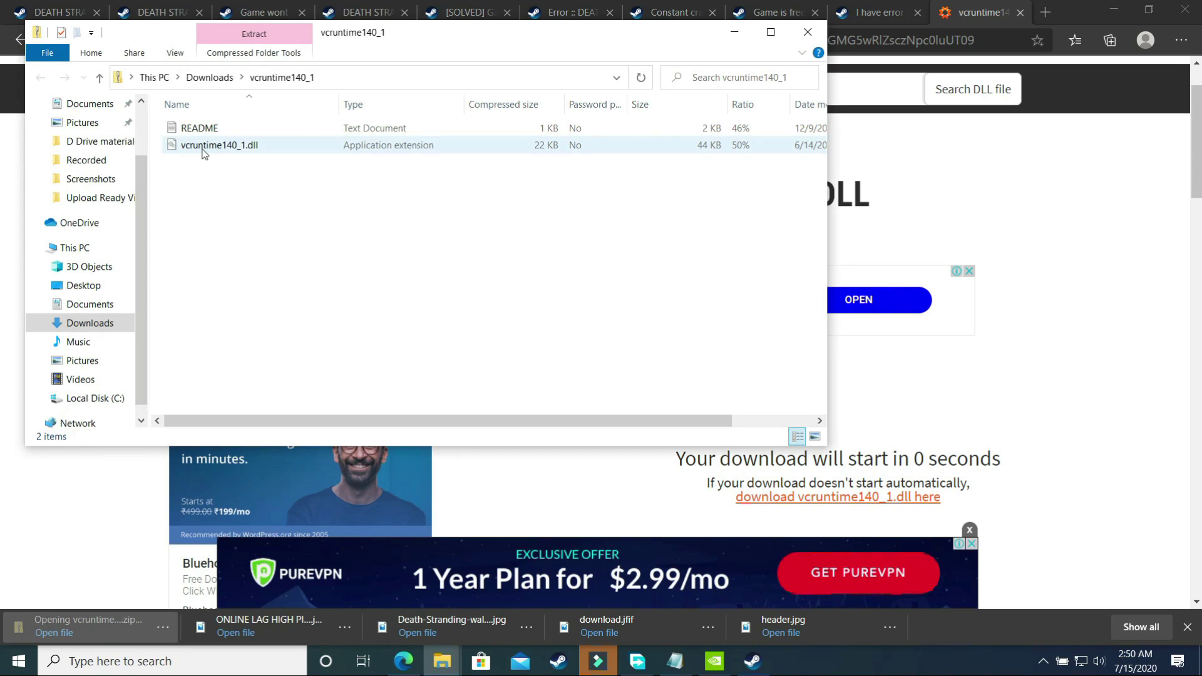
click(202, 150)
right_click(202, 149)
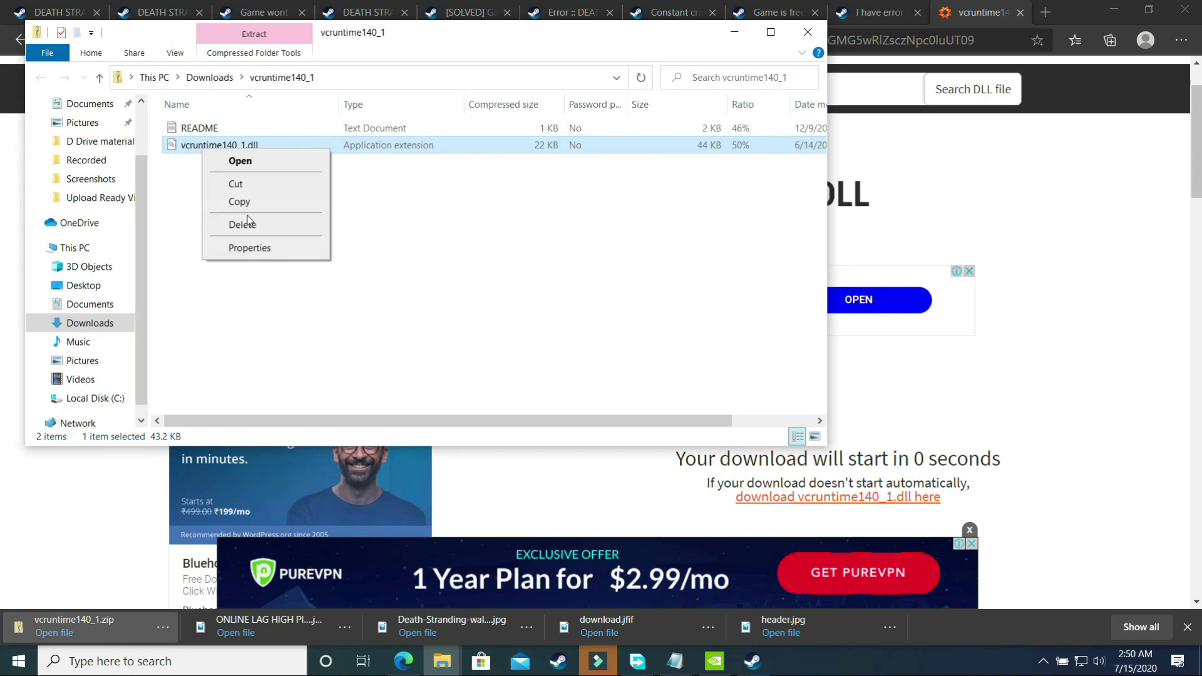
click(244, 201)
- Maximize the File Explorer window and browse to the game folder C:\Steam\steamapps\common\NBA 2K20
double_click(368, 33)
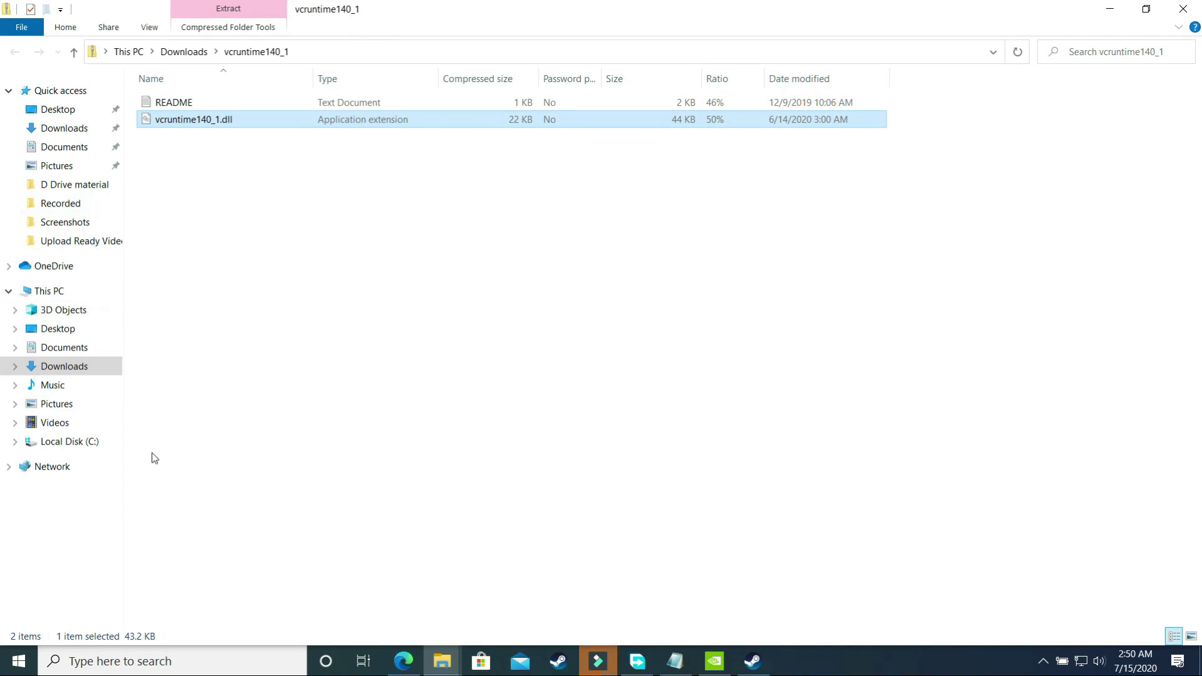
click(91, 445)
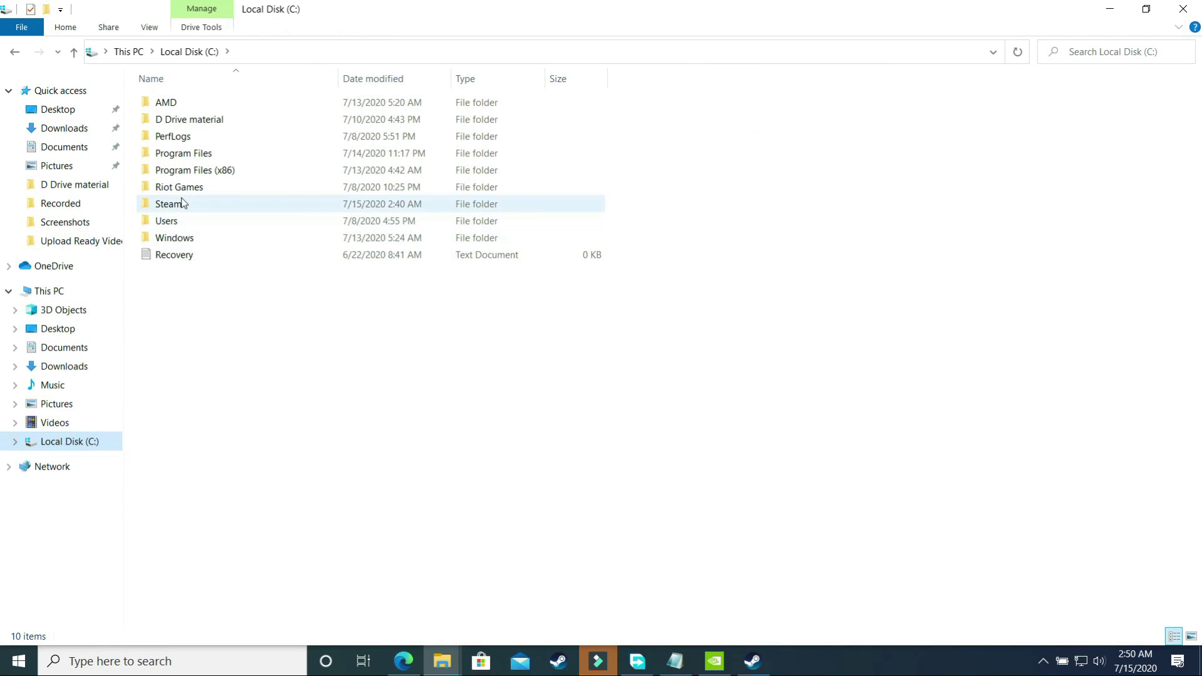
double_click(185, 121)
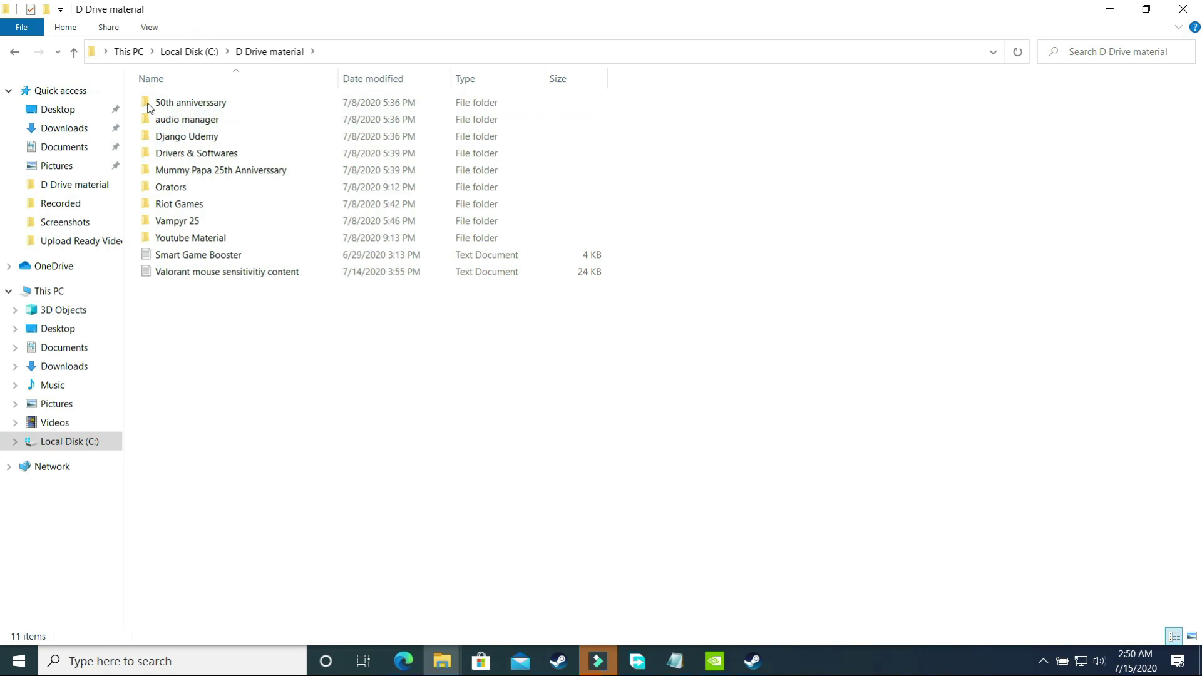
click(15, 52)
double_click(196, 205)
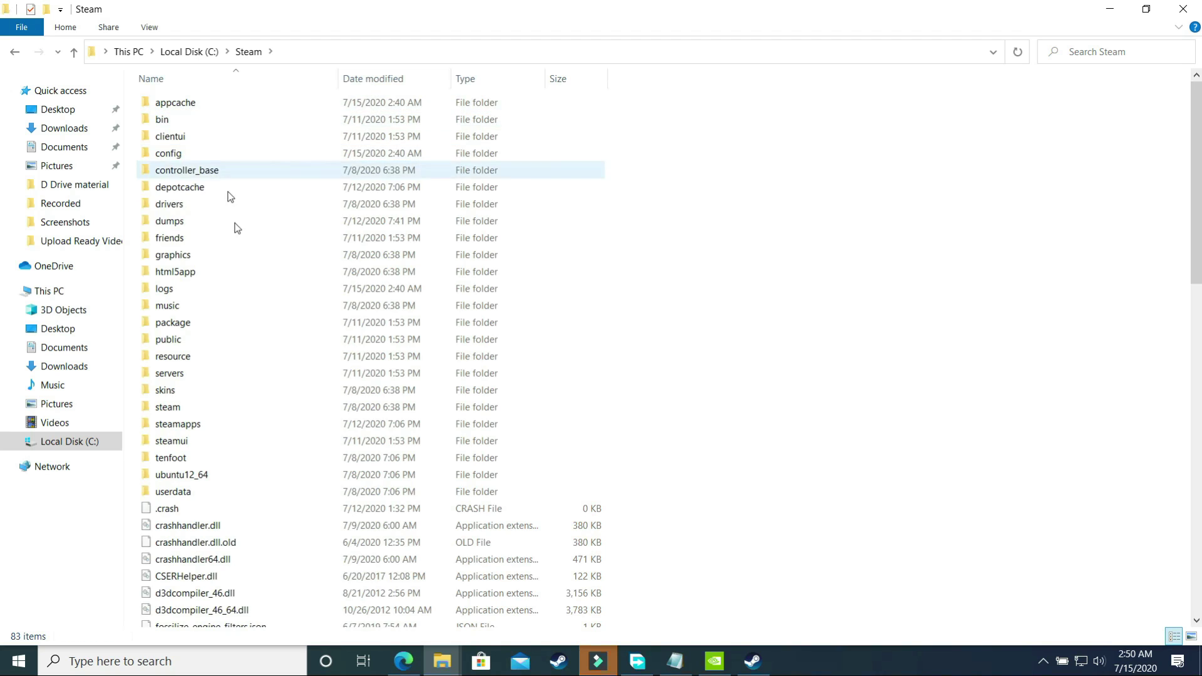
double_click(187, 423)
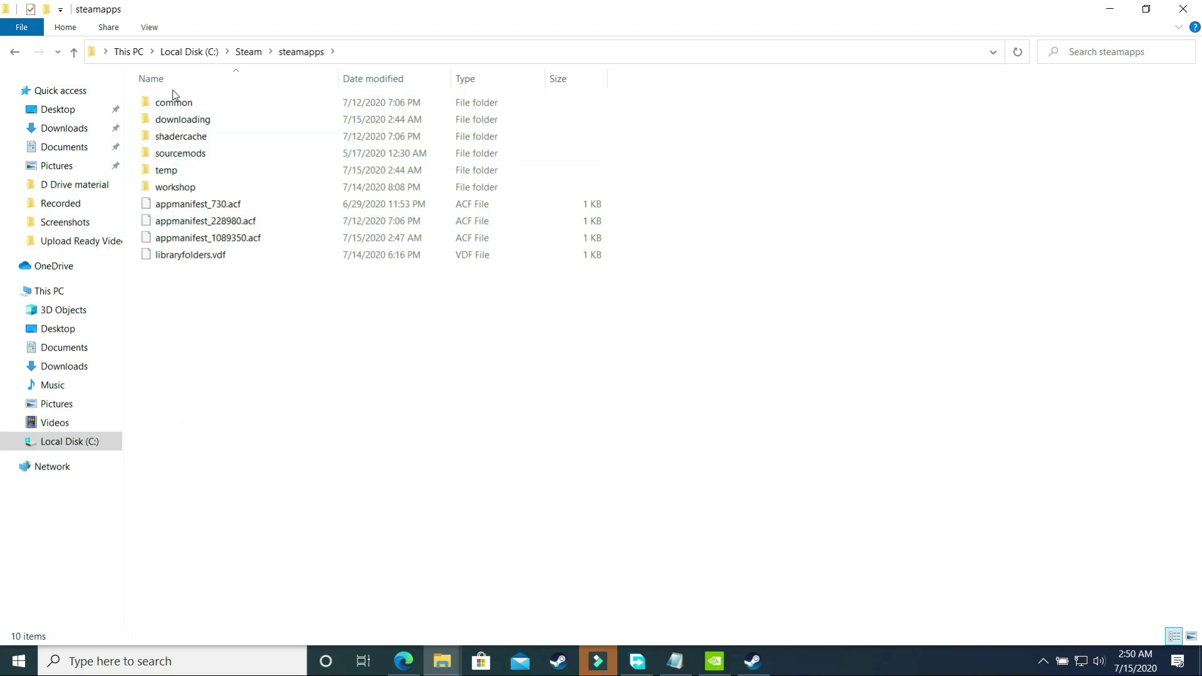
double_click(176, 101)
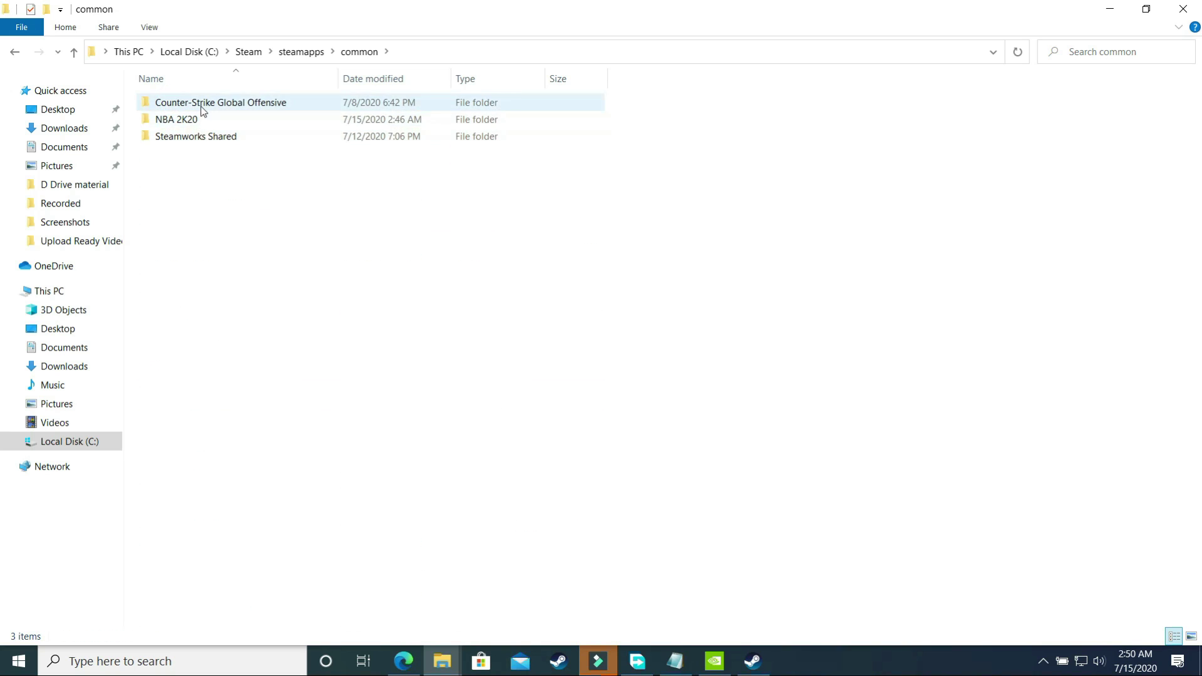
double_click(188, 119)
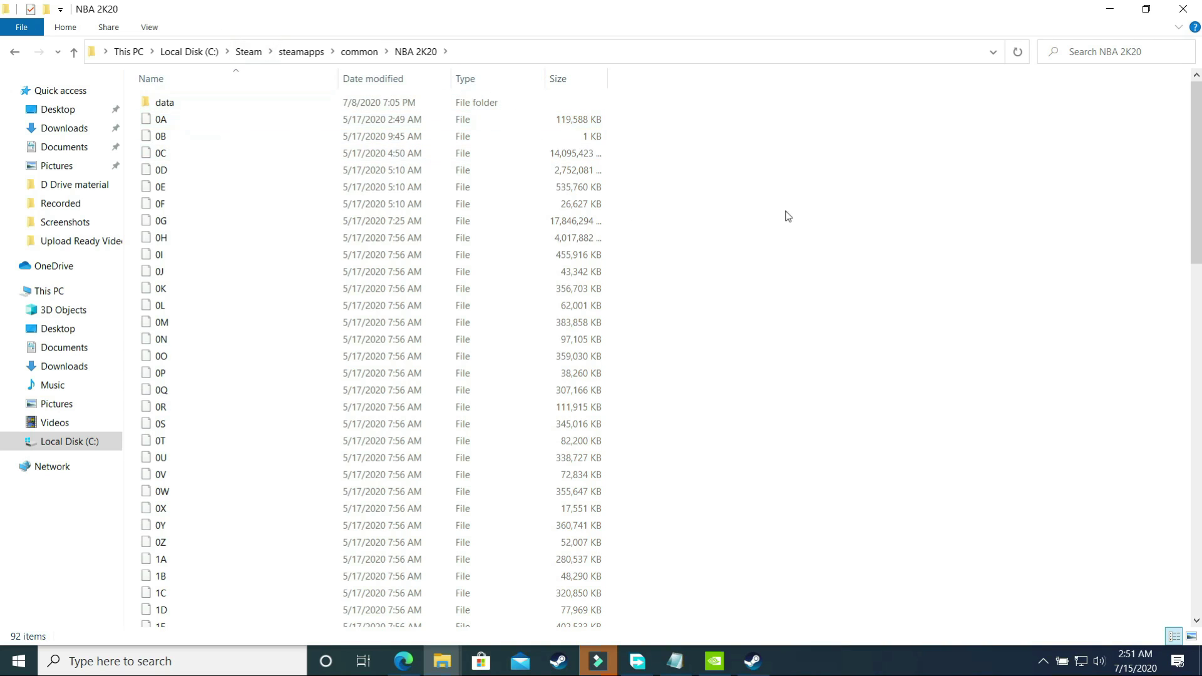
- Paste the copied vcruntime140_1.dll into the NBA 2K20 game folder
key(ctrl+v)
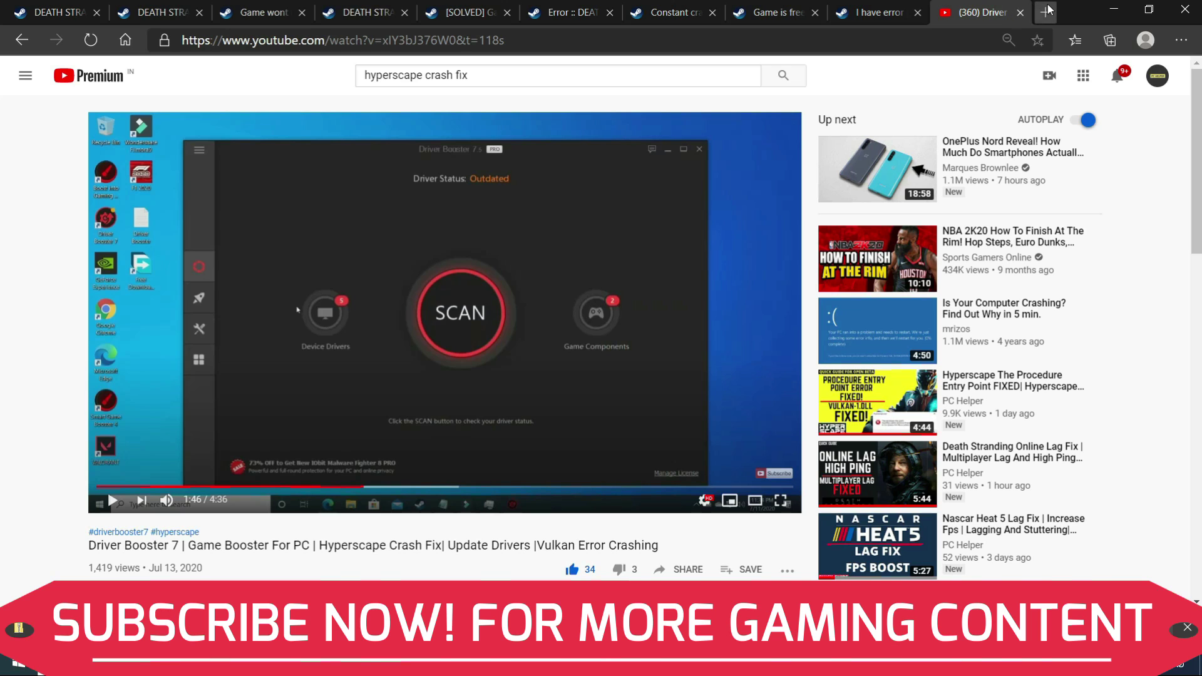
click(1047, 12)
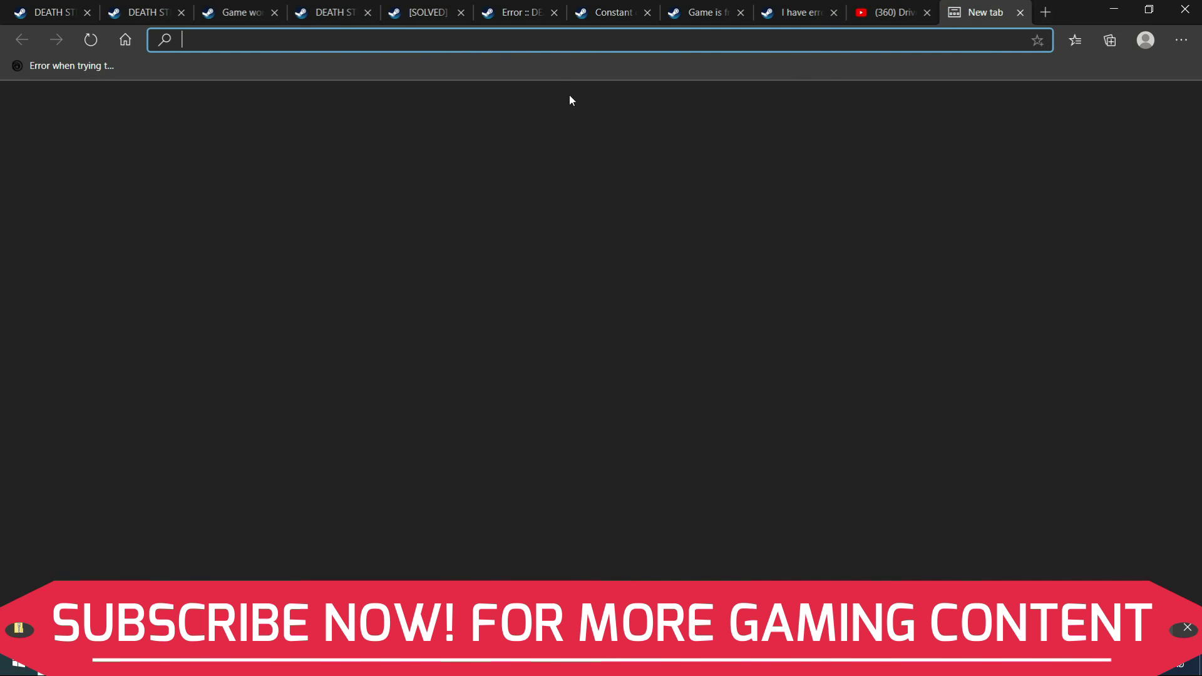
click(858, 23)
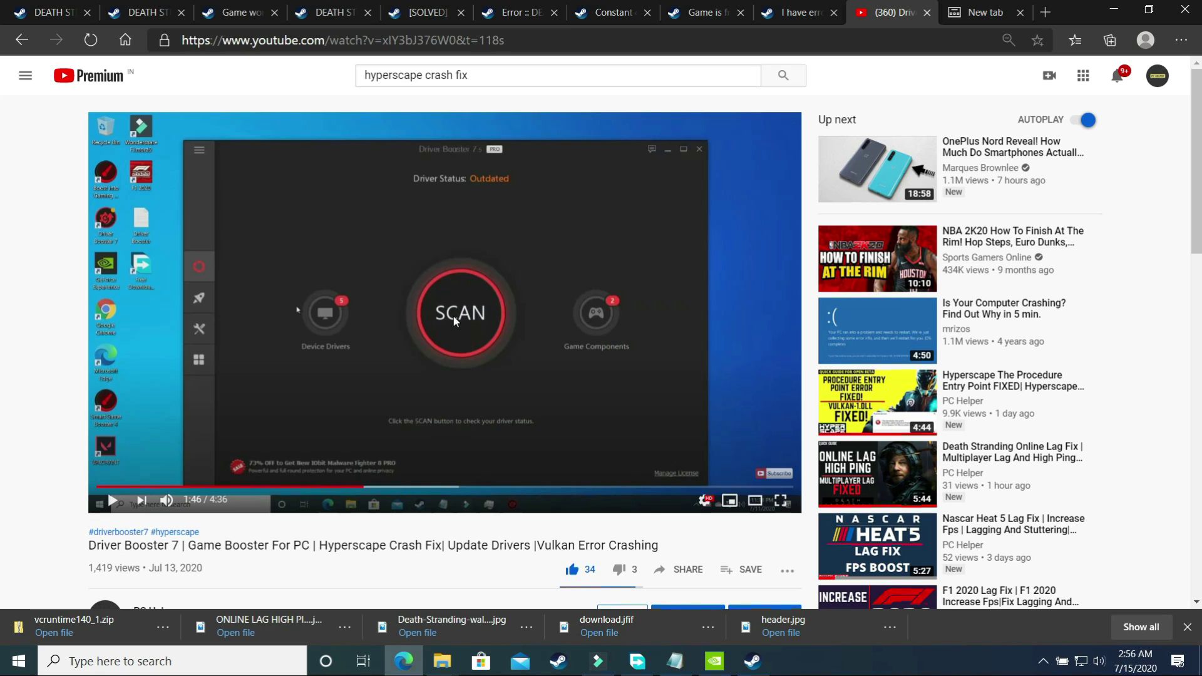
- Show the desktop, search Windows for GeForce Experience and open the app
key(super+d)
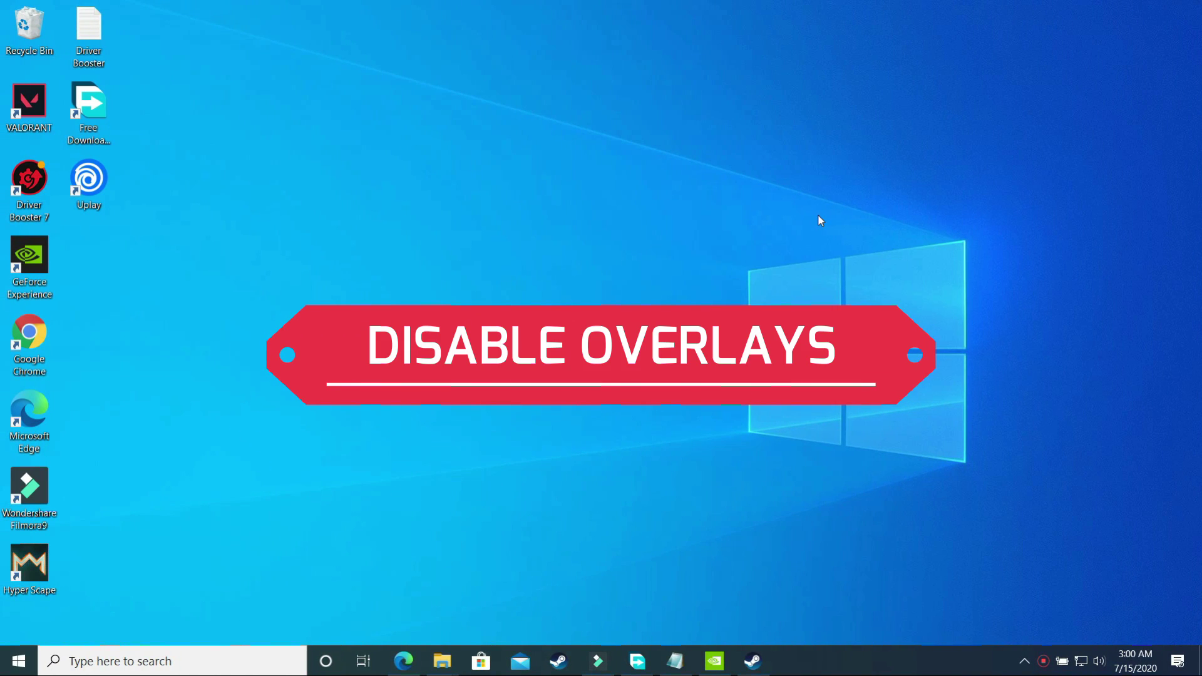
click(223, 648)
text(ge)
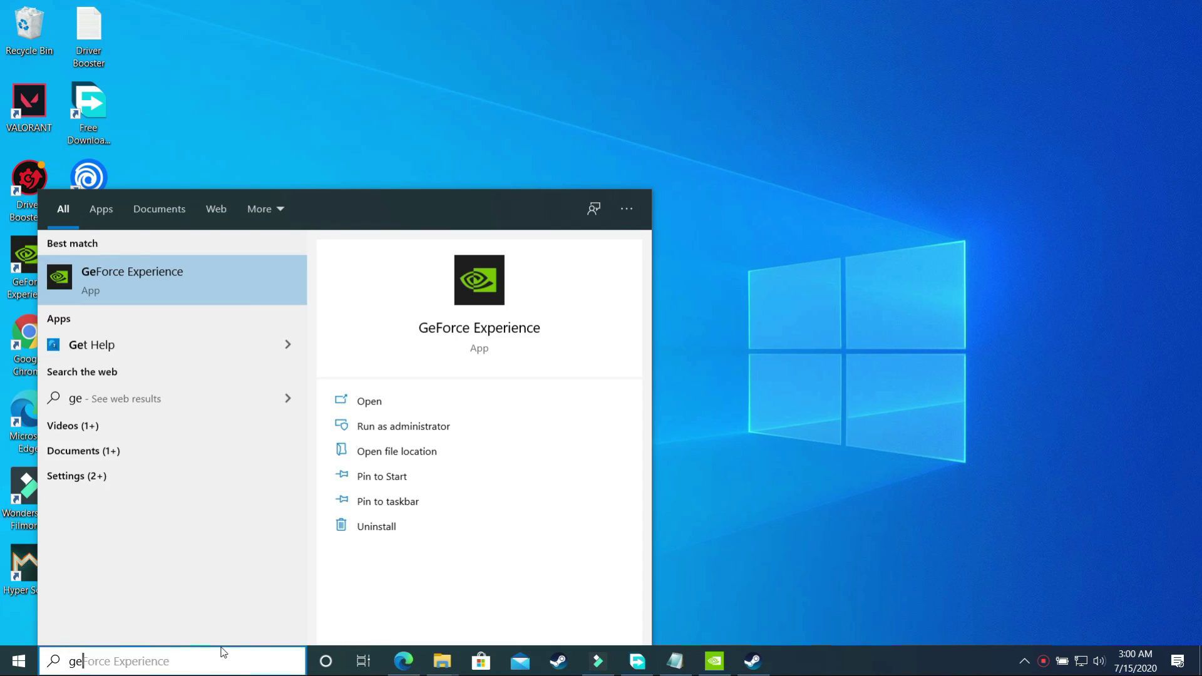
text(for)
click(191, 260)
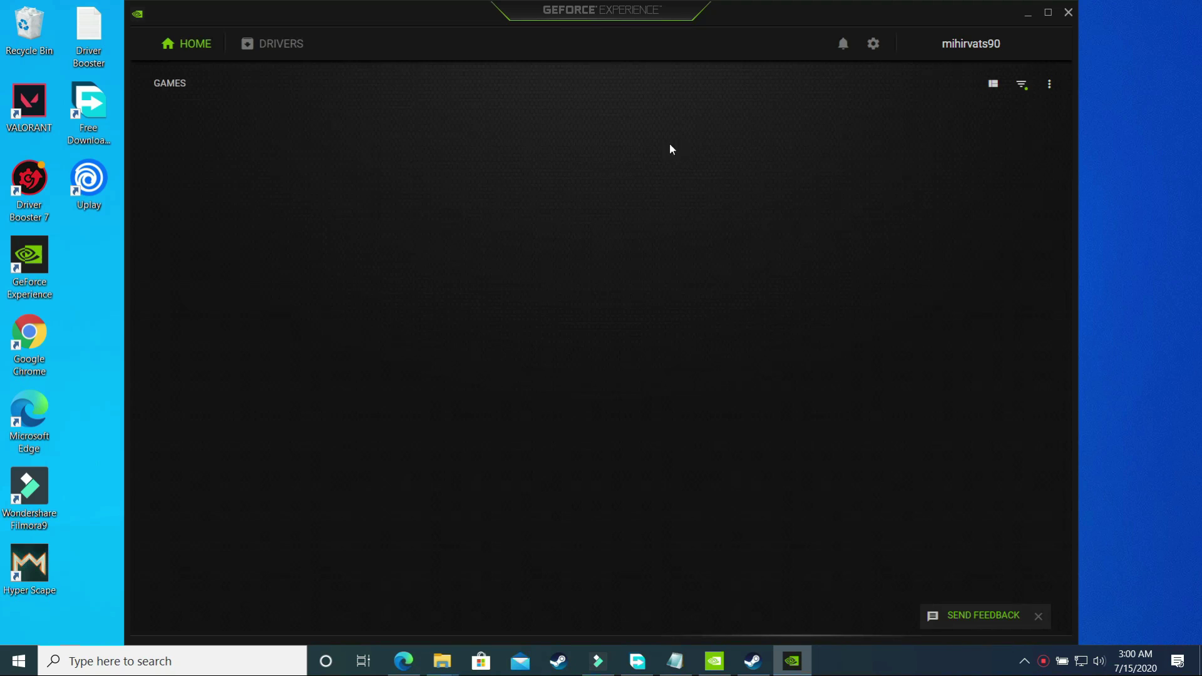
- In the GeForce Experience general settings, switch the In-Game Overlay on and back off, then leave the app
click(872, 44)
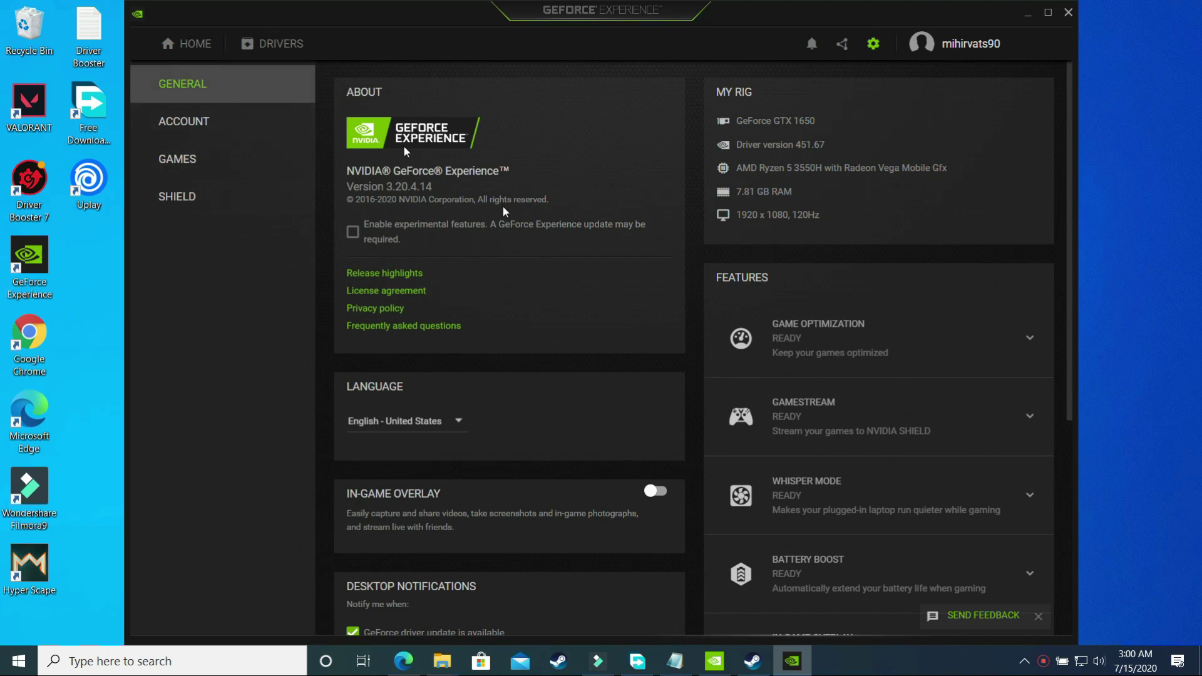
scroll(554, 373, down, 3)
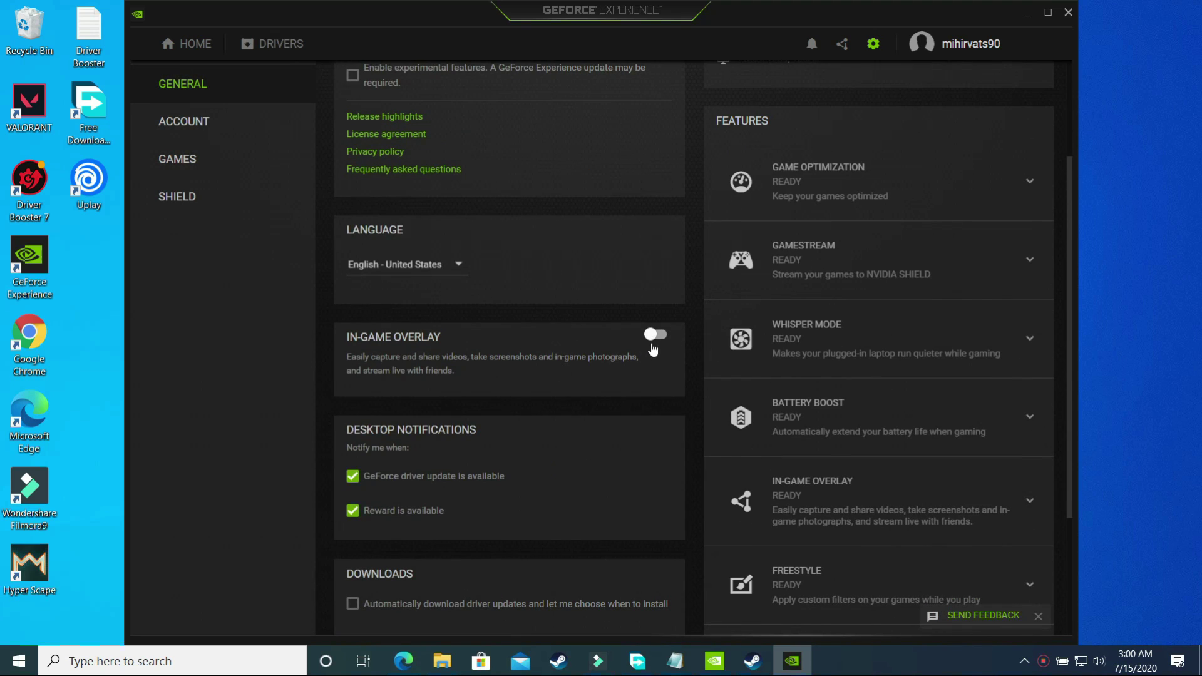
click(651, 343)
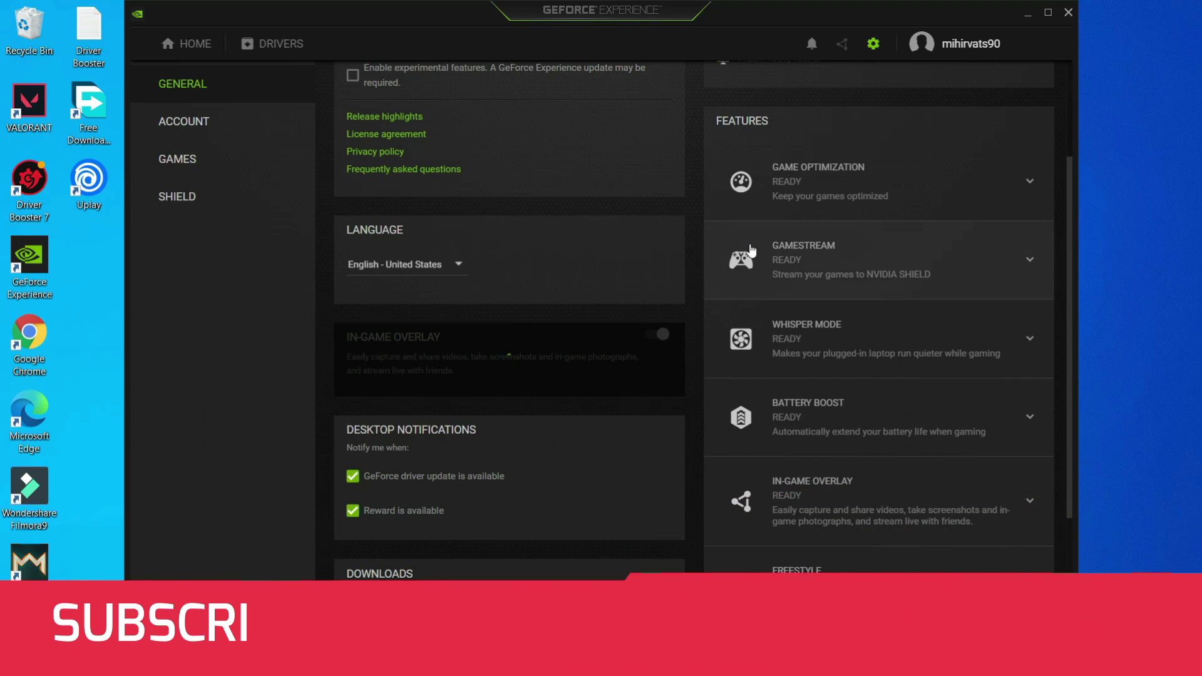
click(658, 334)
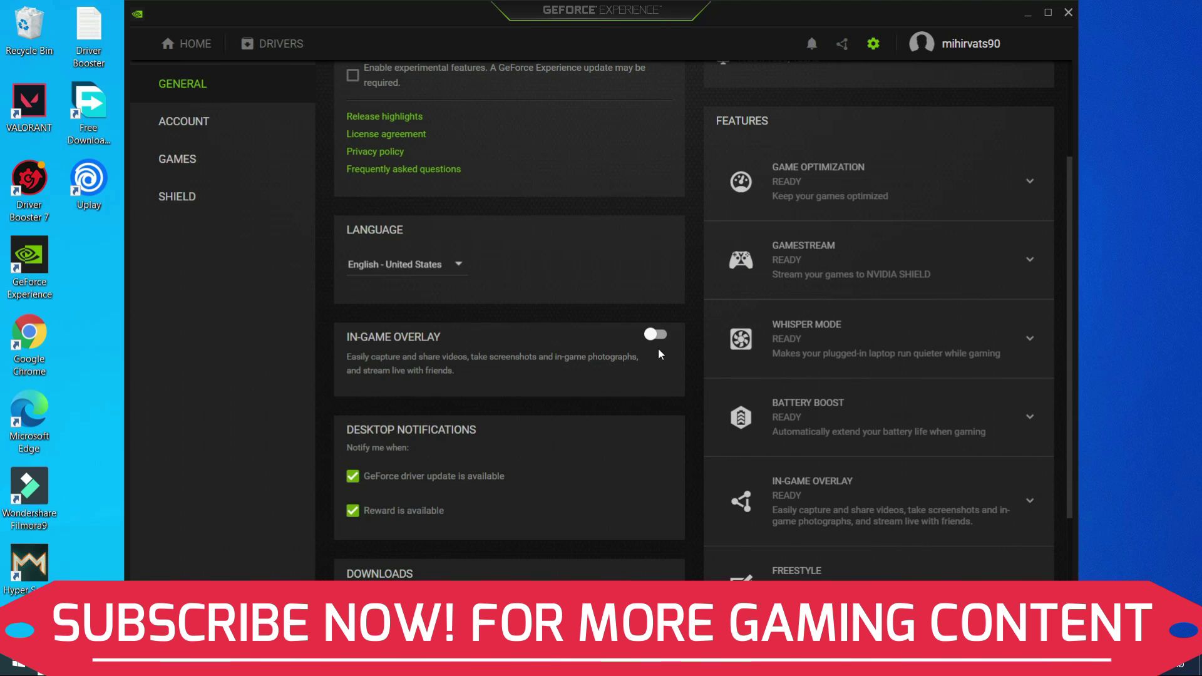
key(alt+F4)
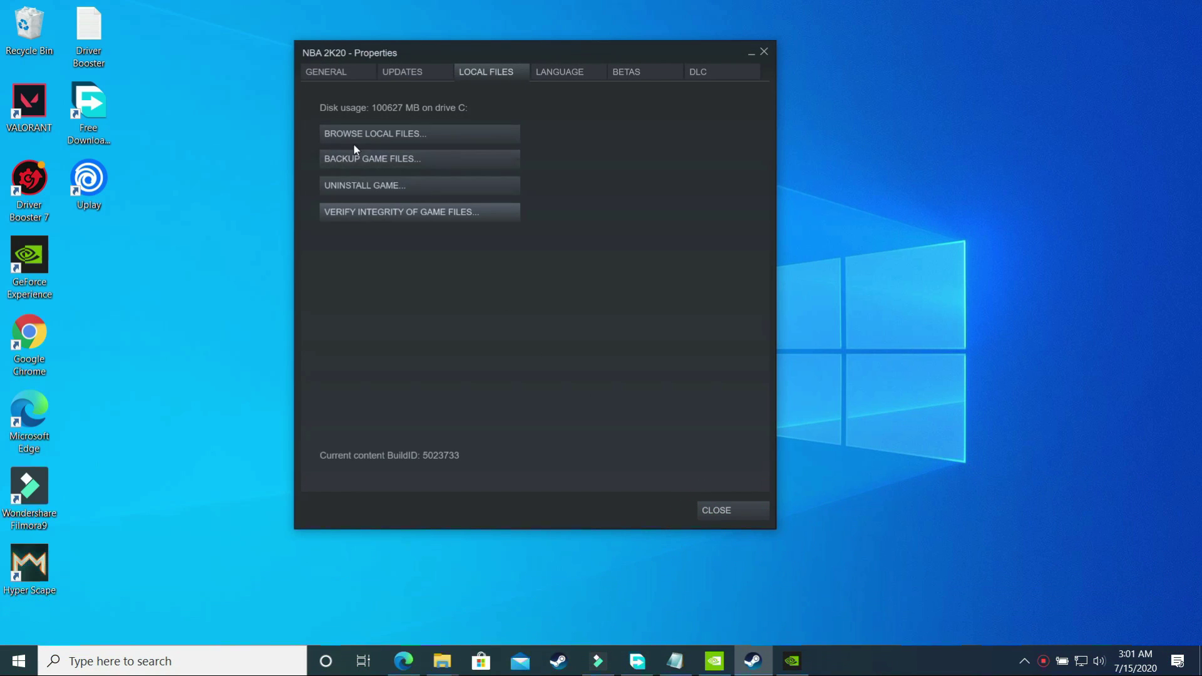
- Browse NBA 2K20's local files from its Steam properties and view the available actions for the NBA2K20 application, then put the folder away
drag(368, 61, 382, 58)
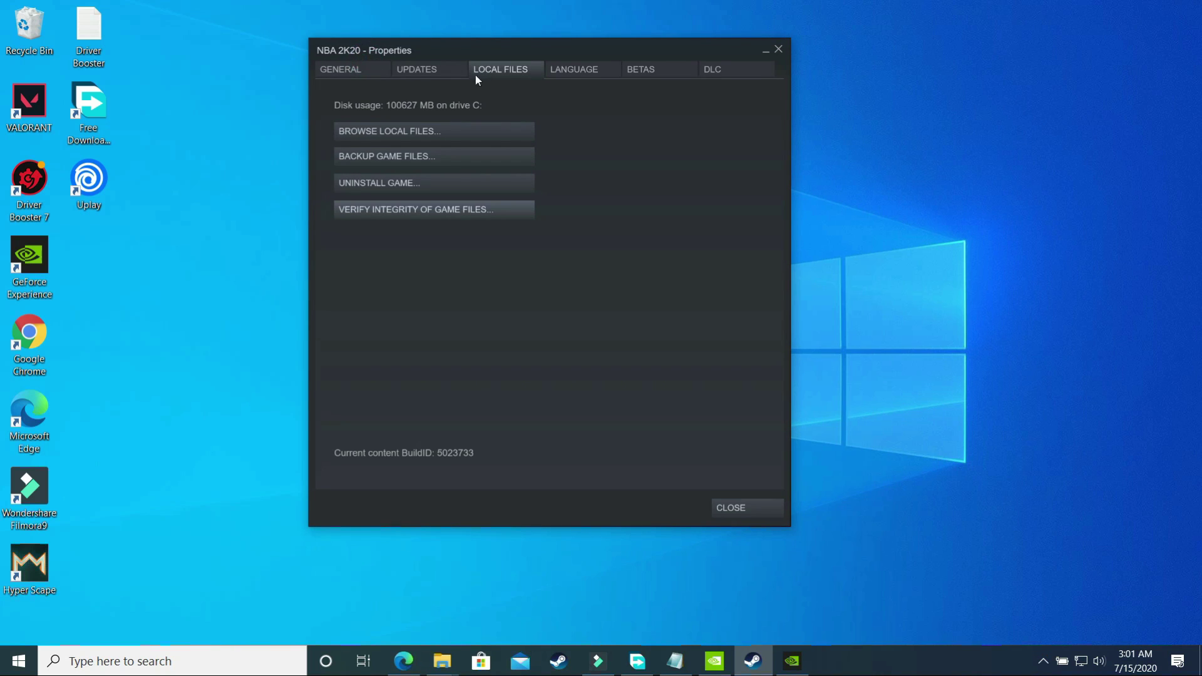
click(408, 132)
scroll(352, 301, down, 5)
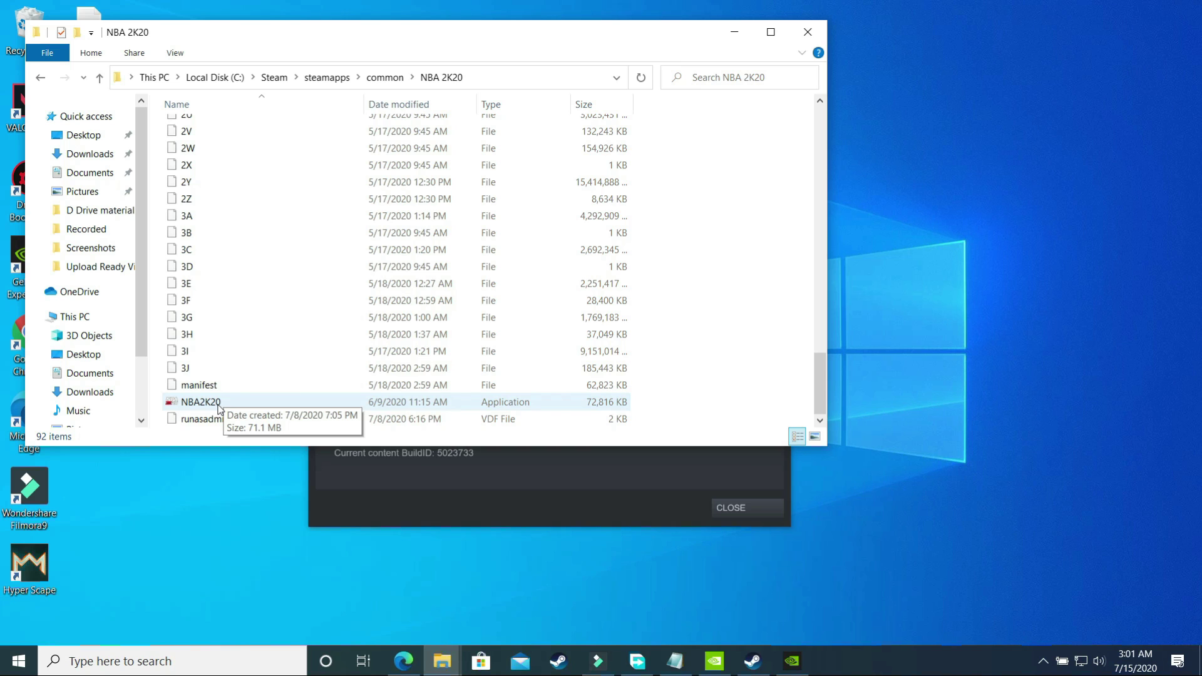
click(219, 408)
right_click(212, 410)
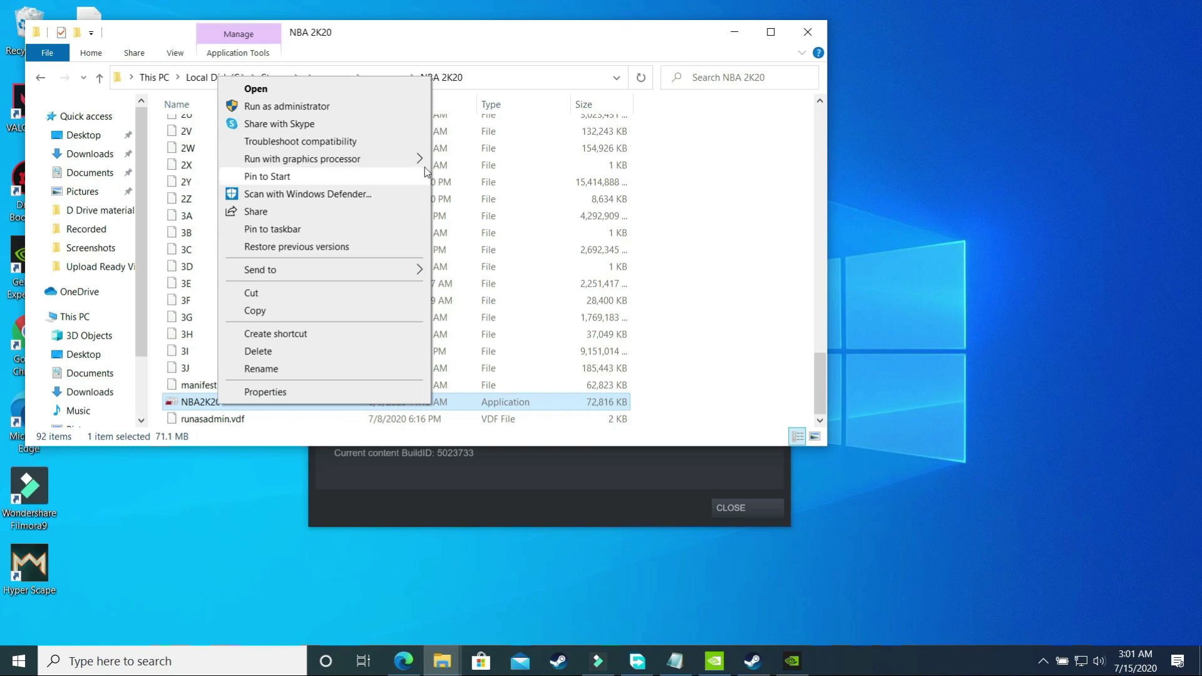
click(728, 37)
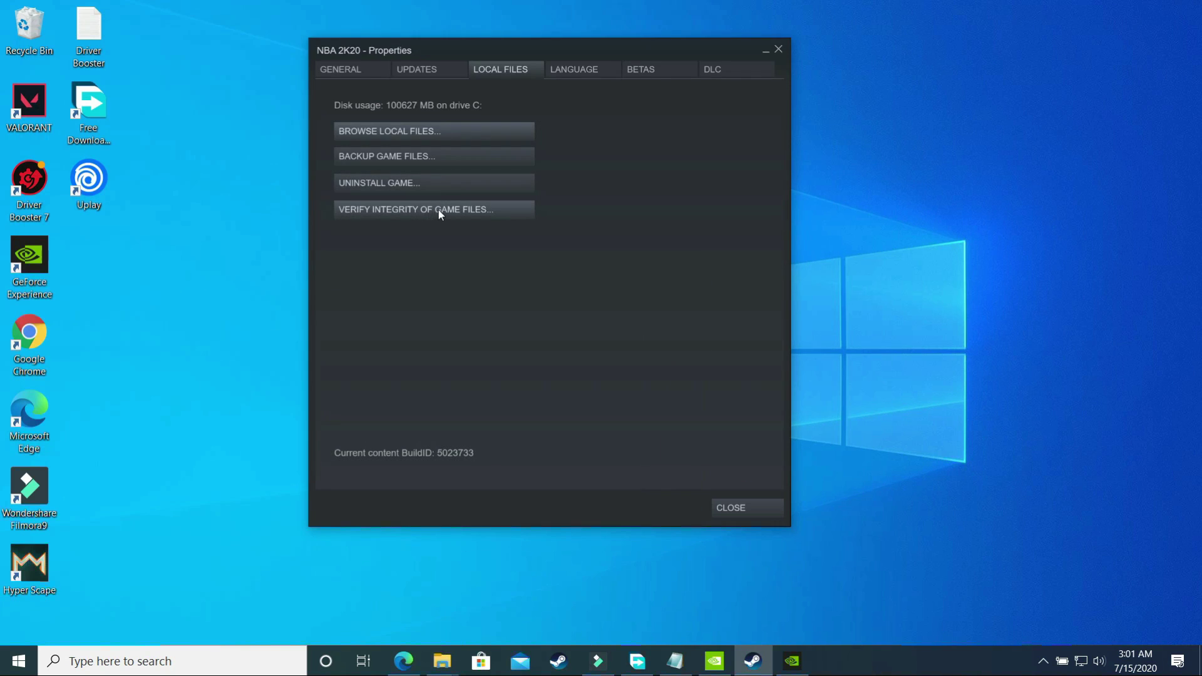